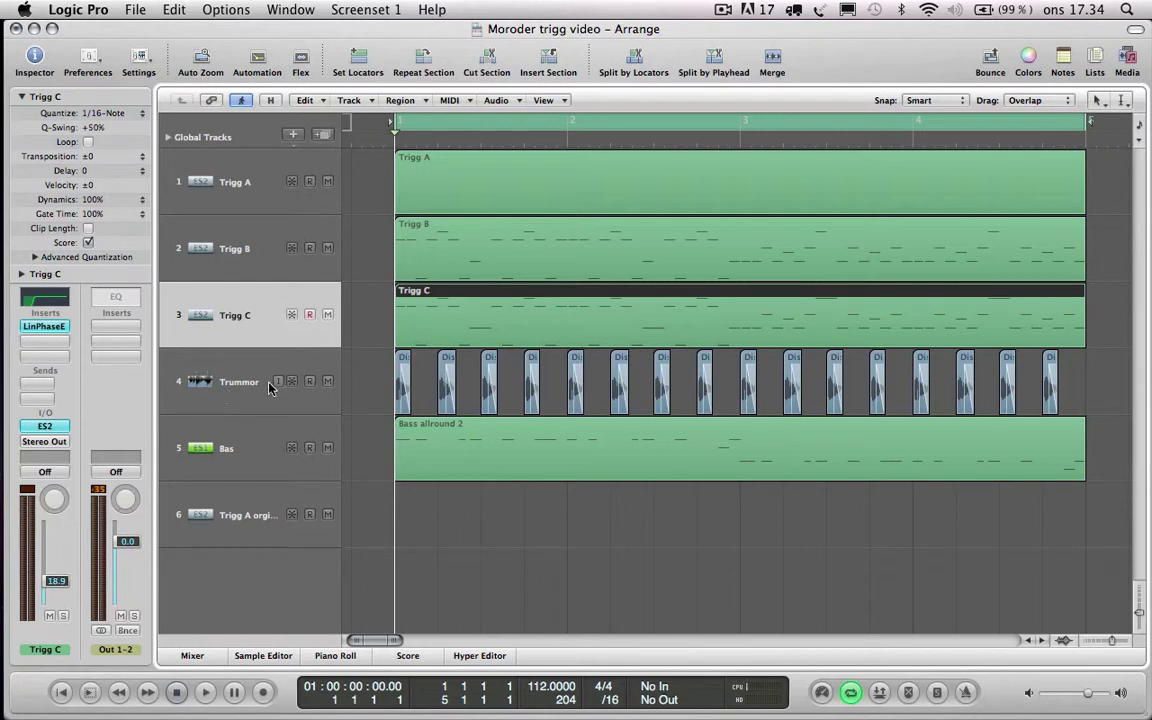
Go through the Trummor and Bas tracks, and show the Trigg A track's channel strip in the mixer
{"action": "left_click", "coordinate": [240, 385]}
{"action": "left_click", "coordinate": [258, 468]}
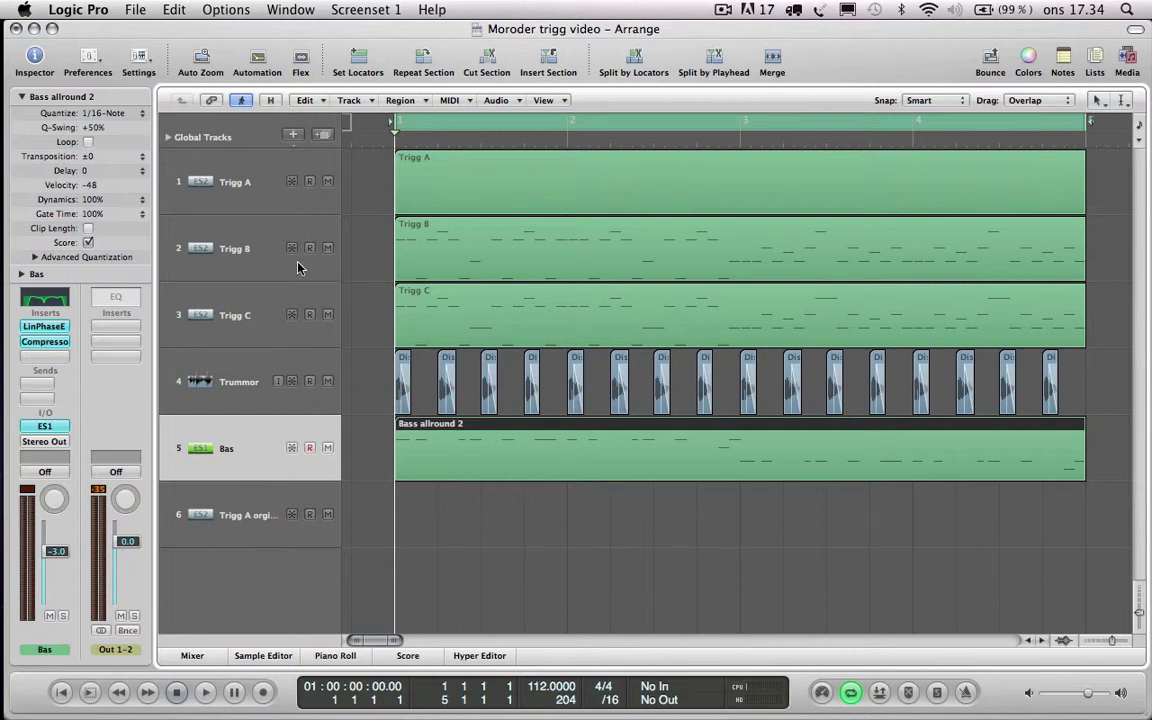
{"action": "left_click", "coordinate": [240, 183]}
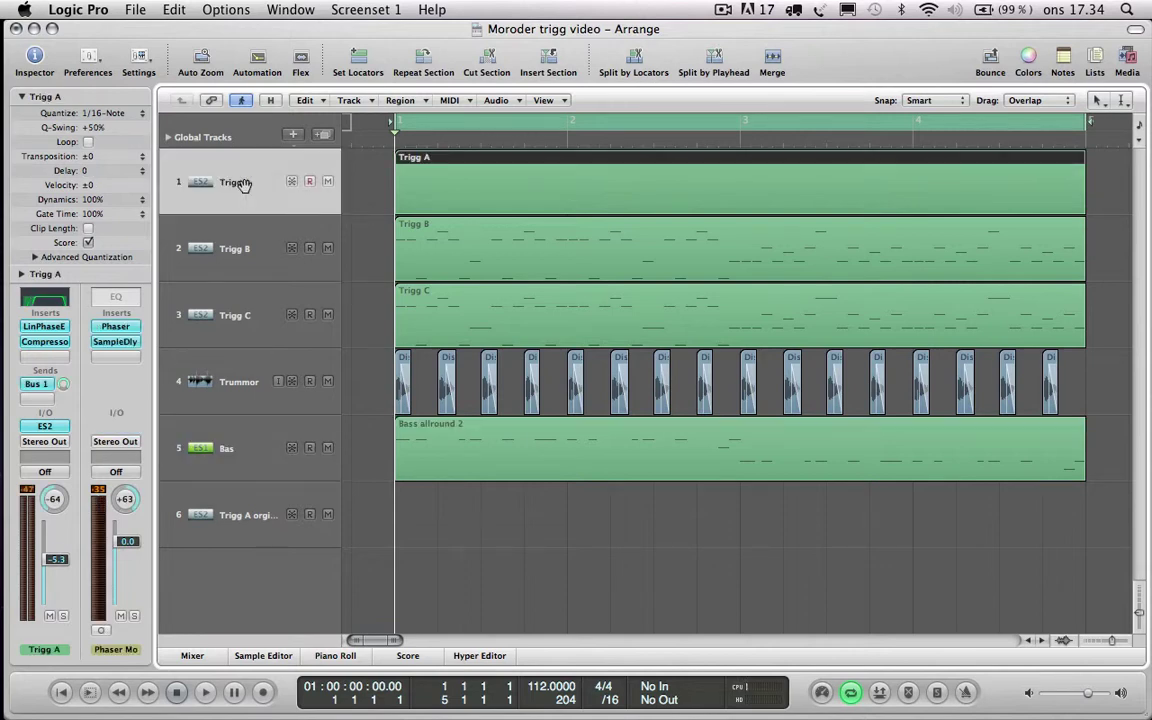
{"action": "key", "text": "8"}
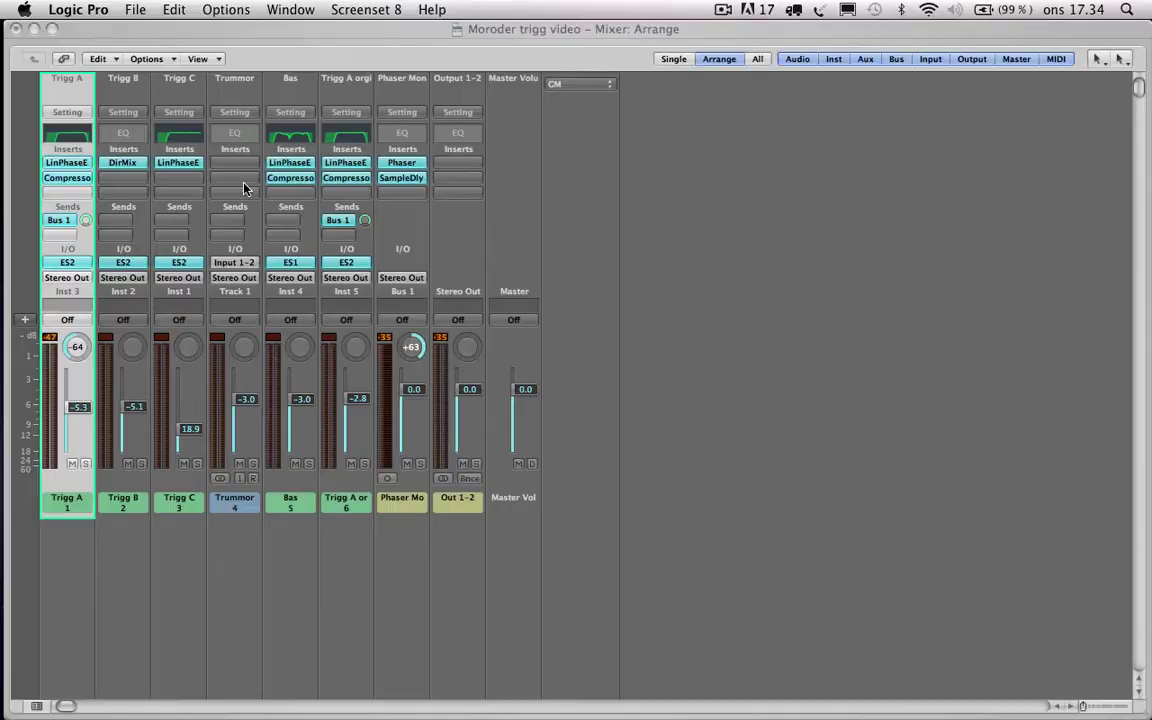
Open the ES2 synth on Trigg A and look through its presets, including Synth Leads, without loading one
{"action": "left_click", "coordinate": [77, 263]}
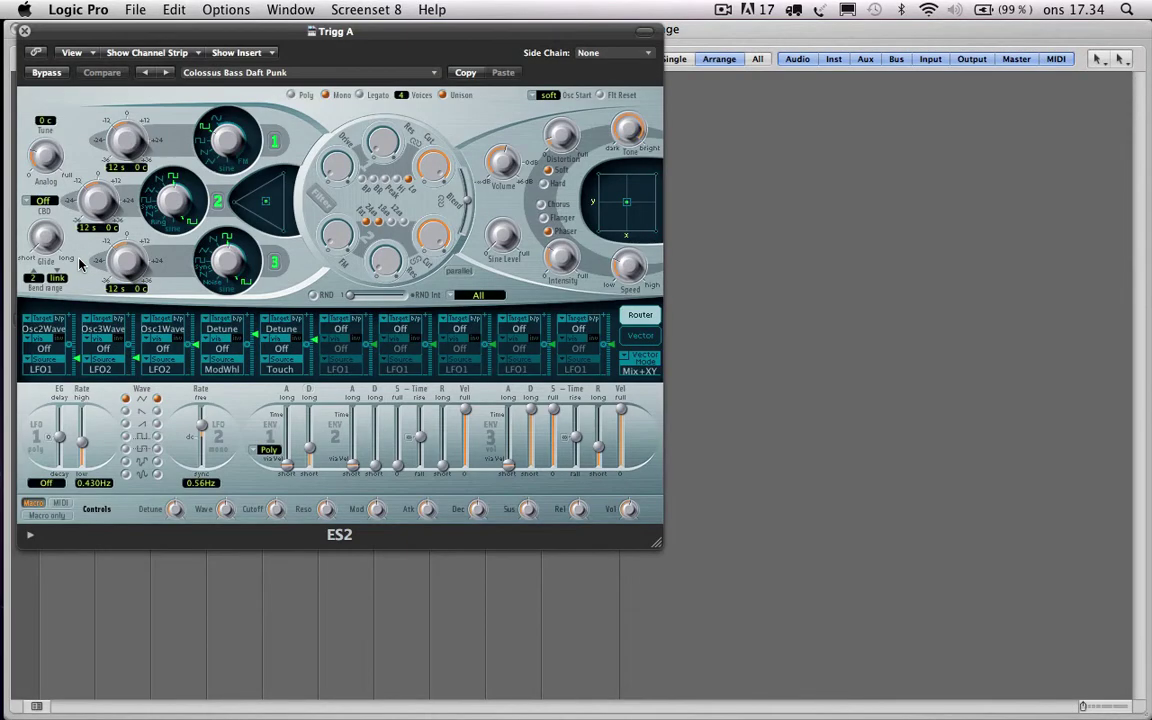
{"action": "left_click", "coordinate": [436, 76]}
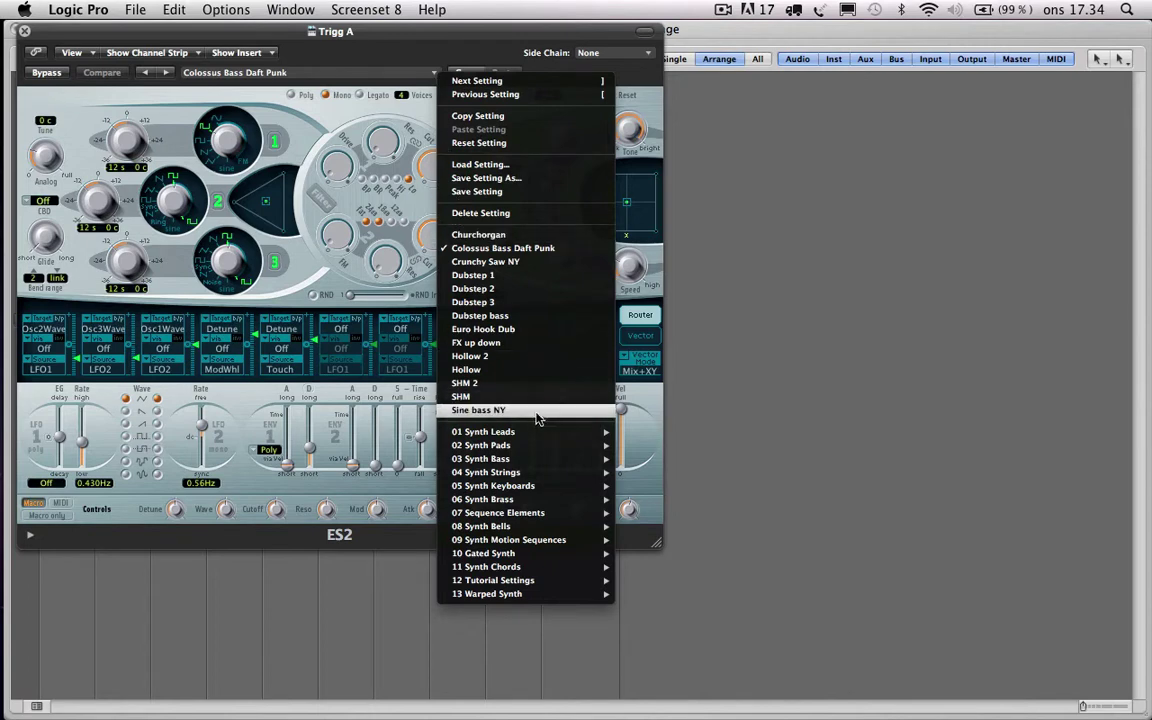
{"action": "mouse_move", "coordinate": [535, 432]}
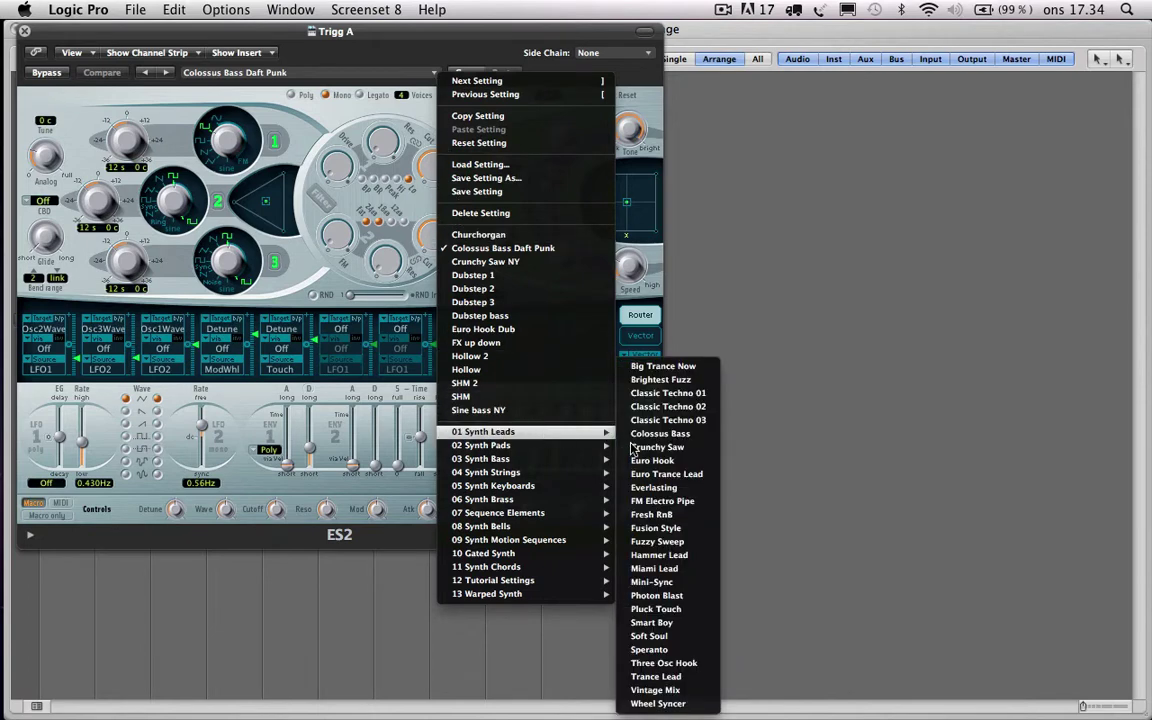
{"action": "left_click", "coordinate": [848, 424]}
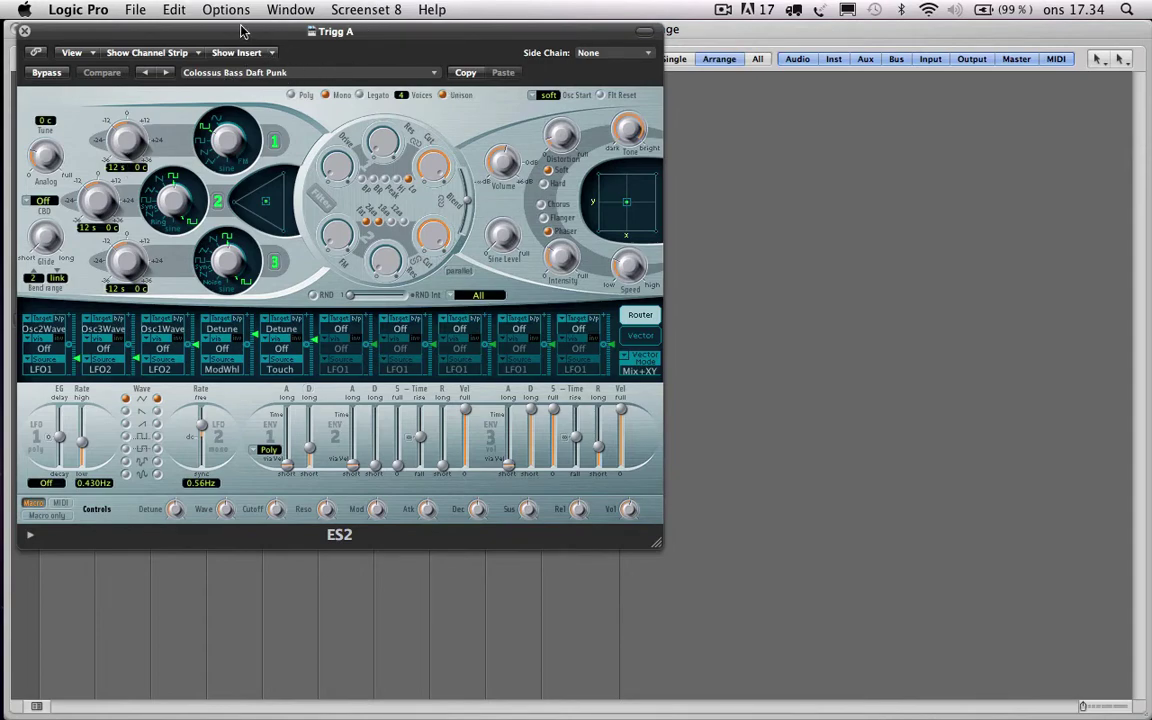
Open the ES2 of the Trigg A original track and arrange it side by side with Trigg A's ES2
{"action": "left_click_drag", "start_coordinate": [218, 30], "coordinate": [668, 52]}
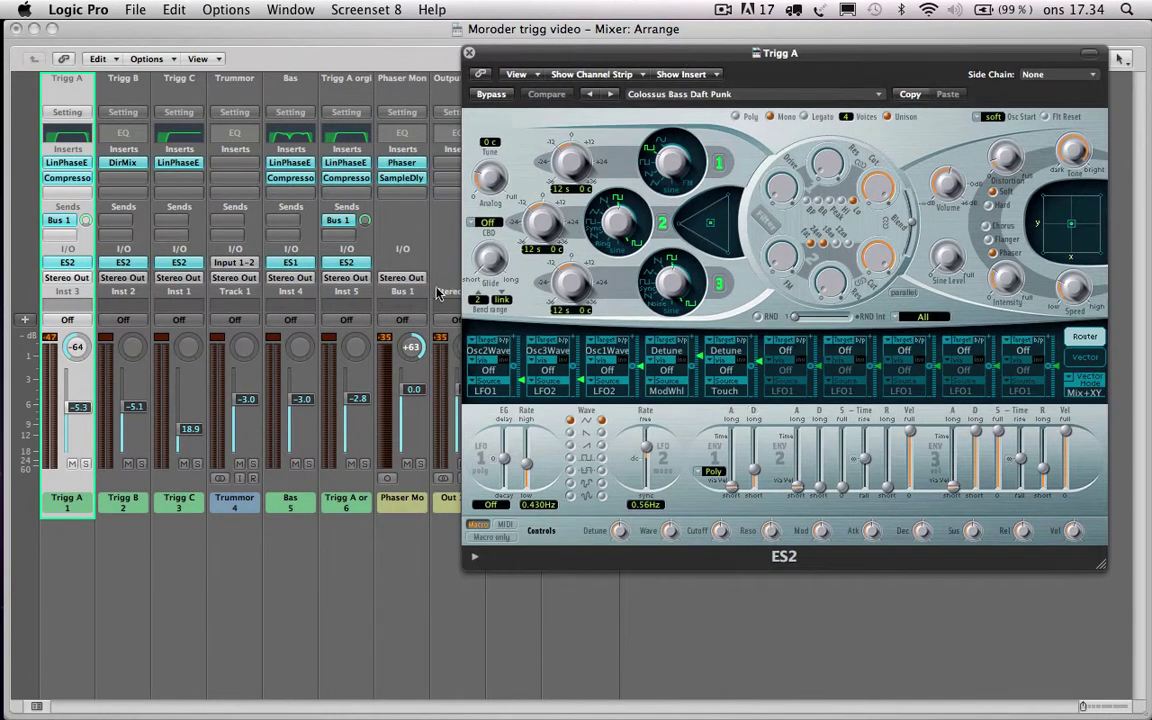
{"action": "left_click", "coordinate": [361, 265]}
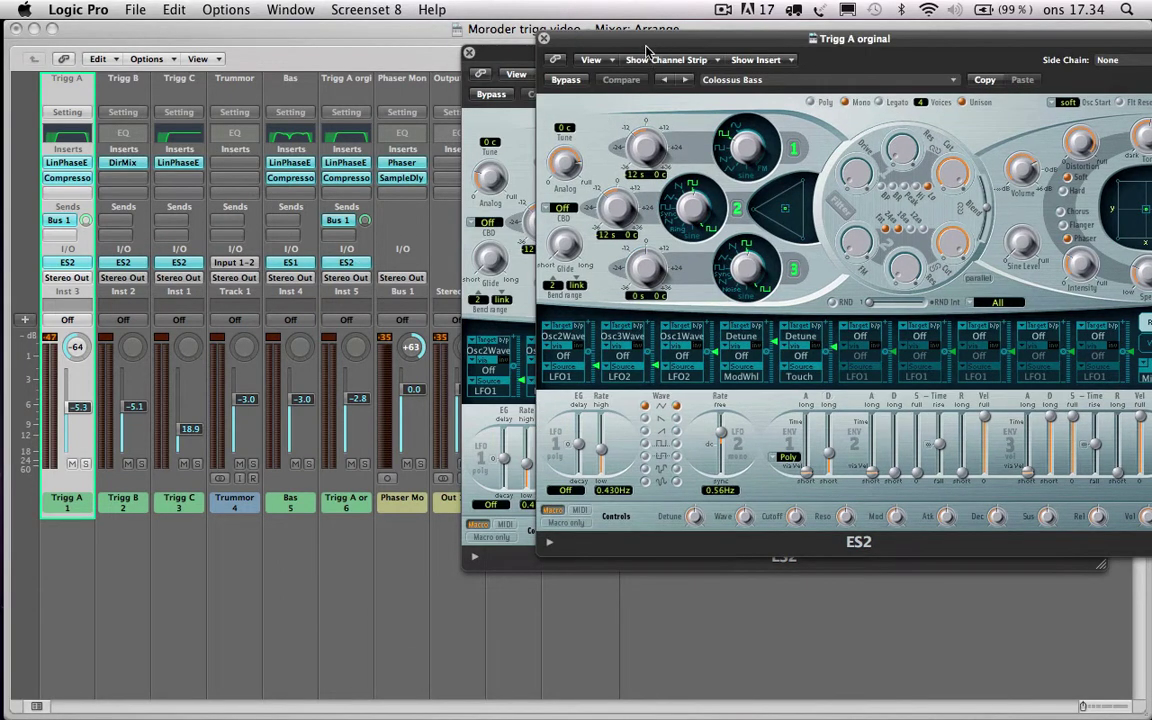
{"action": "left_click_drag", "start_coordinate": [526, 49], "coordinate": [70, 28]}
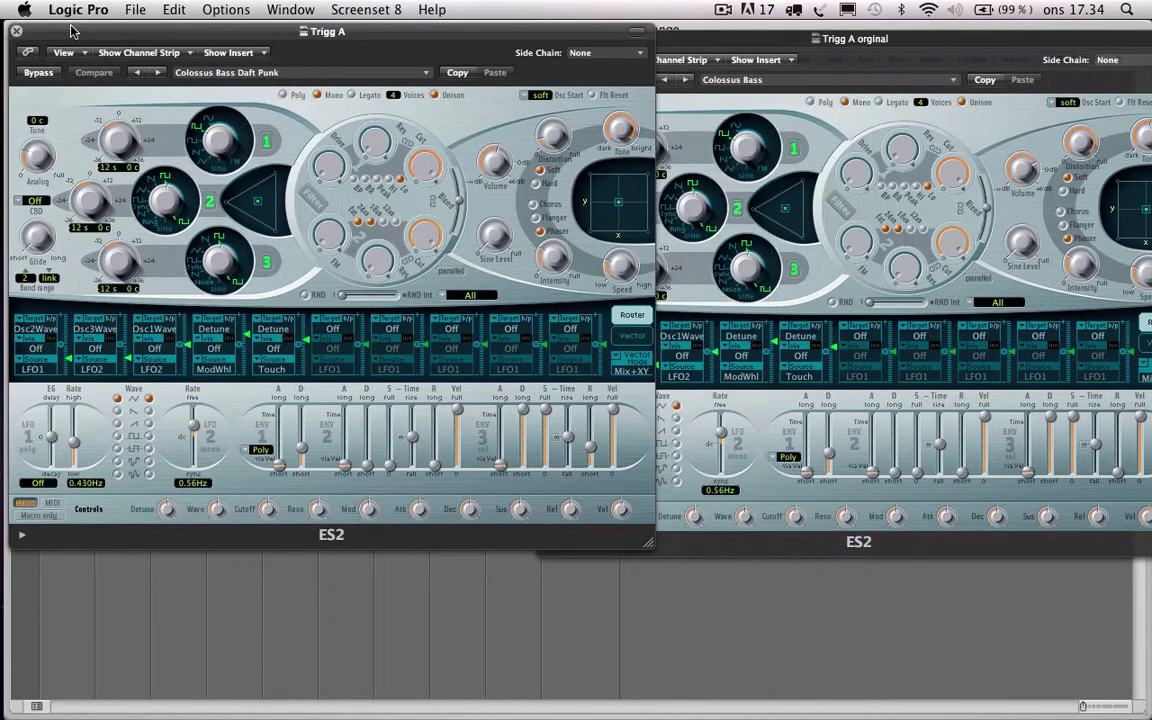
{"action": "left_click_drag", "start_coordinate": [672, 42], "coordinate": [703, 40]}
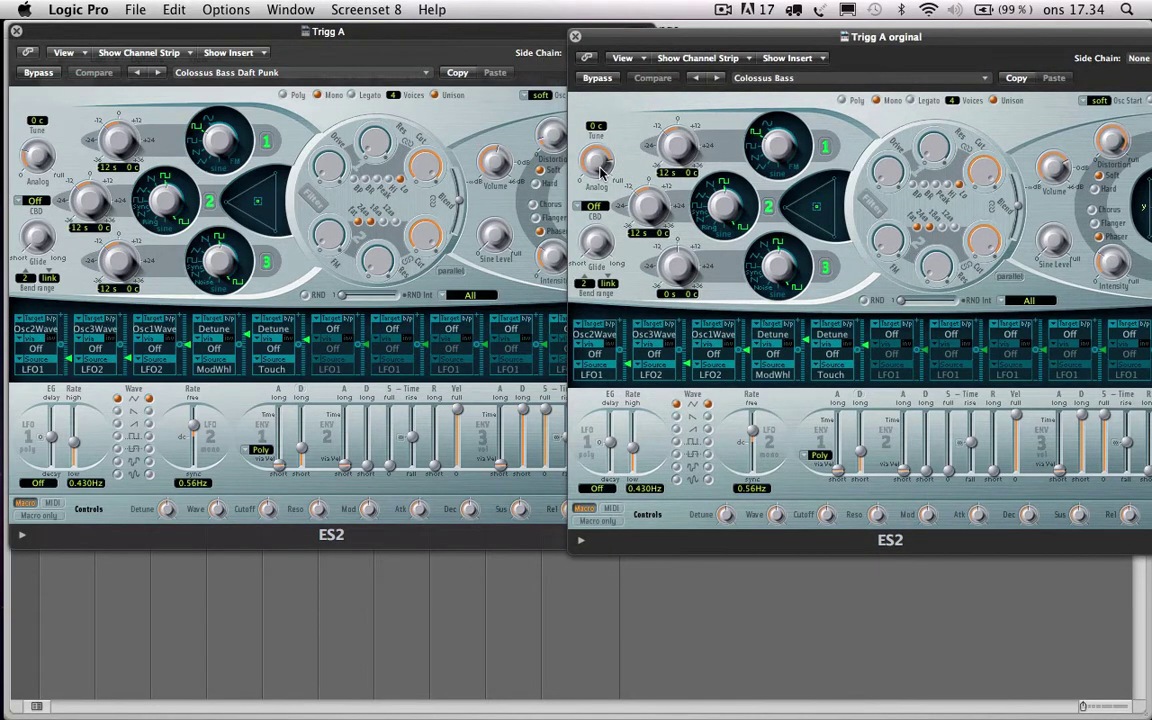
Compare the analog, oscillator tuning, distortion and tone settings between the Trigg A and Trigg A original ES2 synths
{"action": "left_click_drag", "start_coordinate": [48, 152], "coordinate": [41, 172]}
{"action": "left_click_drag", "start_coordinate": [990, 37], "coordinate": [748, 35]}
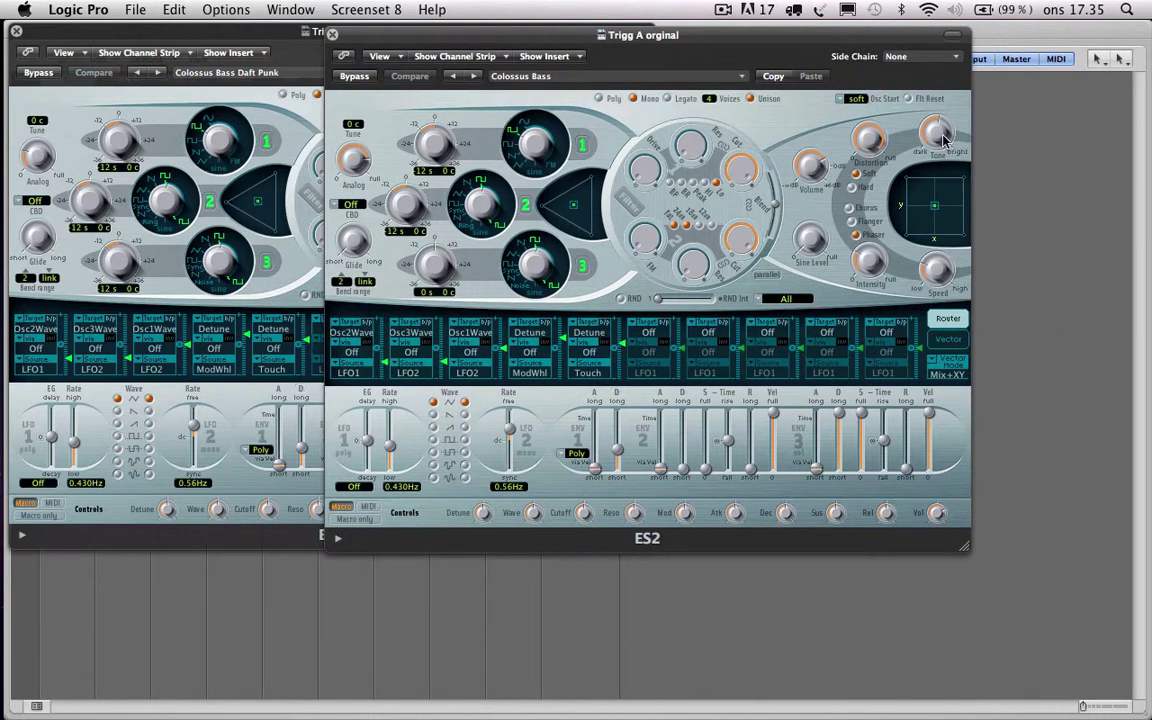
{"action": "left_click_drag", "start_coordinate": [779, 37], "coordinate": [1029, 192]}
{"action": "left_click", "coordinate": [540, 33]}
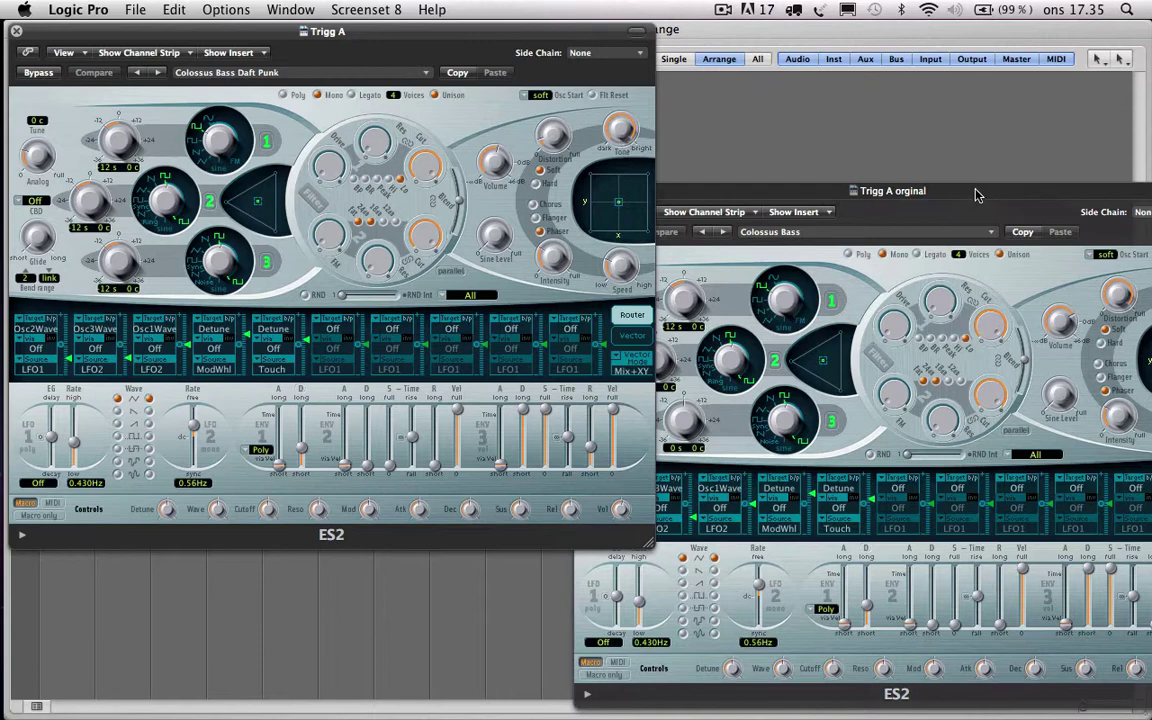
{"action": "left_click_drag", "start_coordinate": [977, 195], "coordinate": [994, 50]}
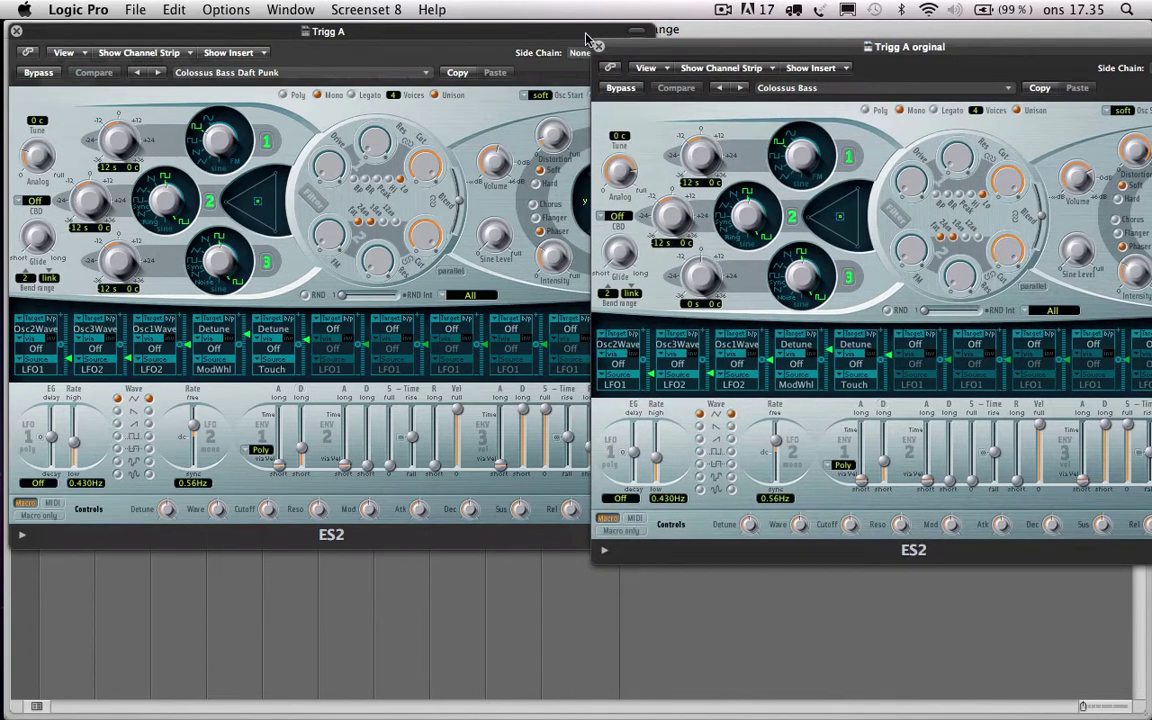
{"action": "left_click", "coordinate": [588, 40]}
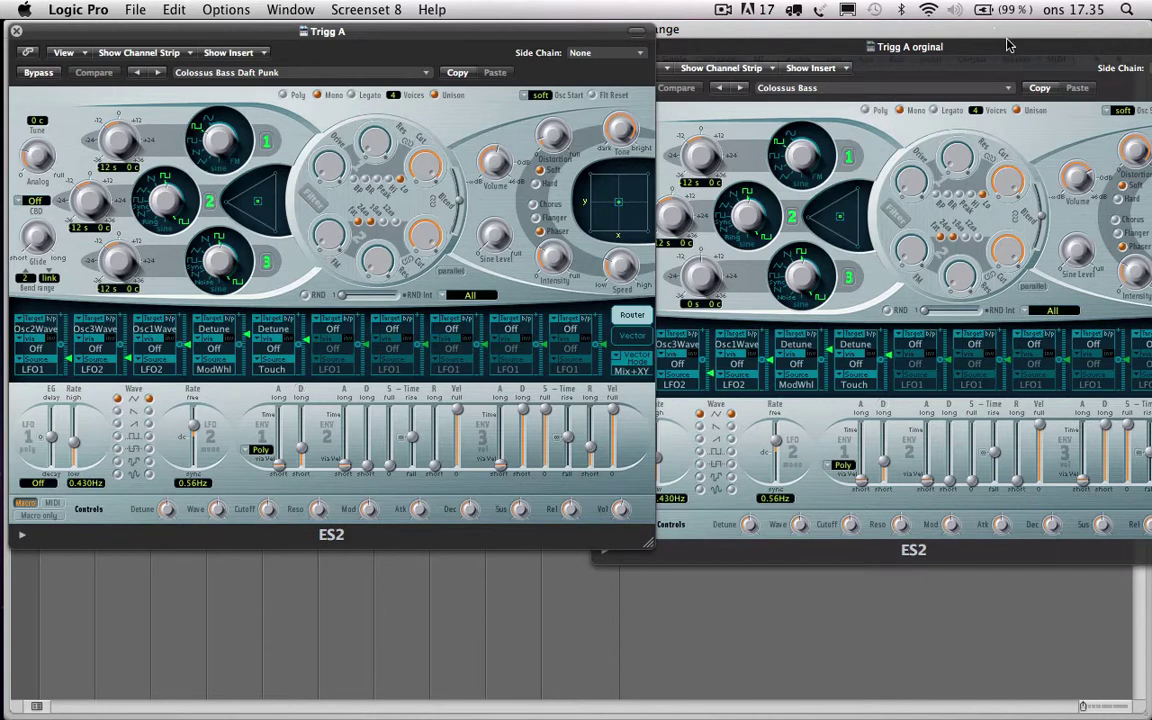
Check the envelope 3 release on the Trigg A original ES2 and close both synth windows
{"action": "left_click_drag", "start_coordinate": [1008, 46], "coordinate": [828, 42]}
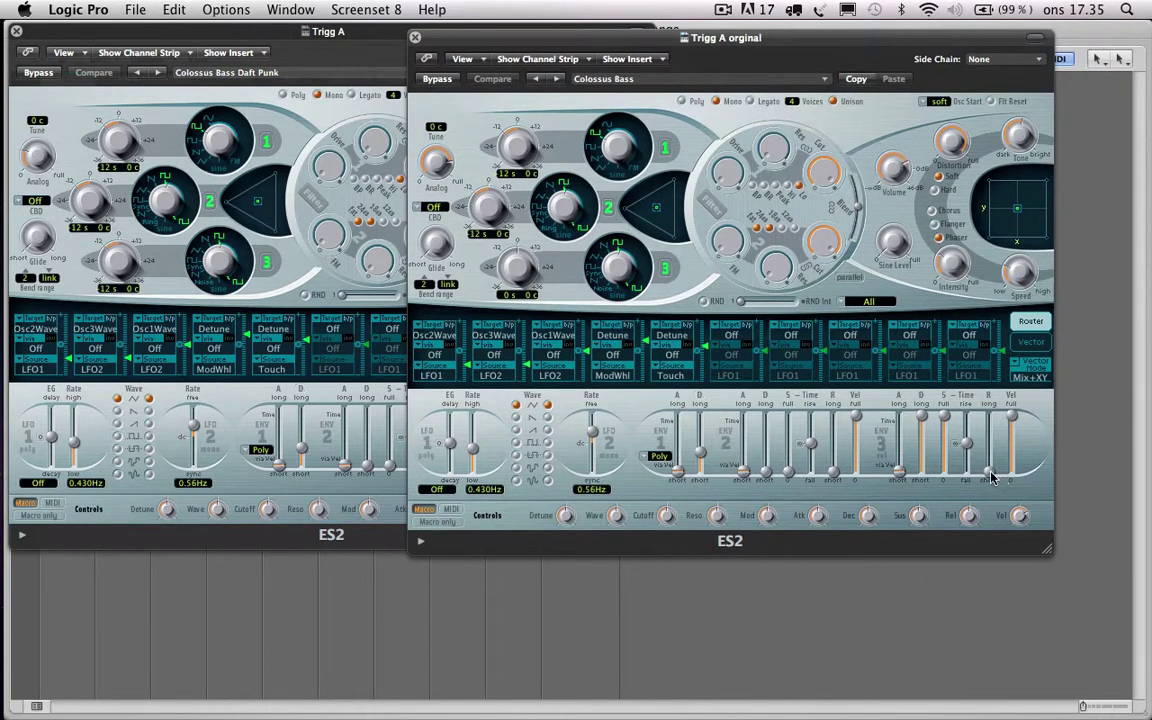
{"action": "left_click_drag", "start_coordinate": [995, 476], "coordinate": [990, 481]}
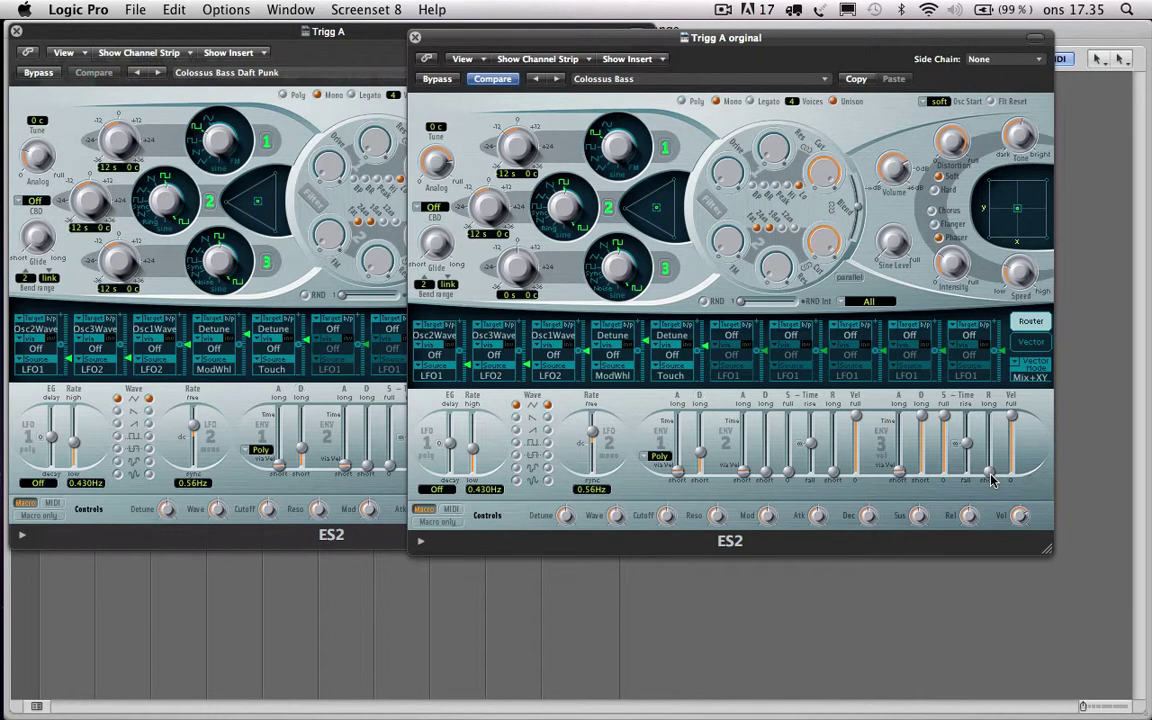
{"action": "left_click", "coordinate": [415, 39]}
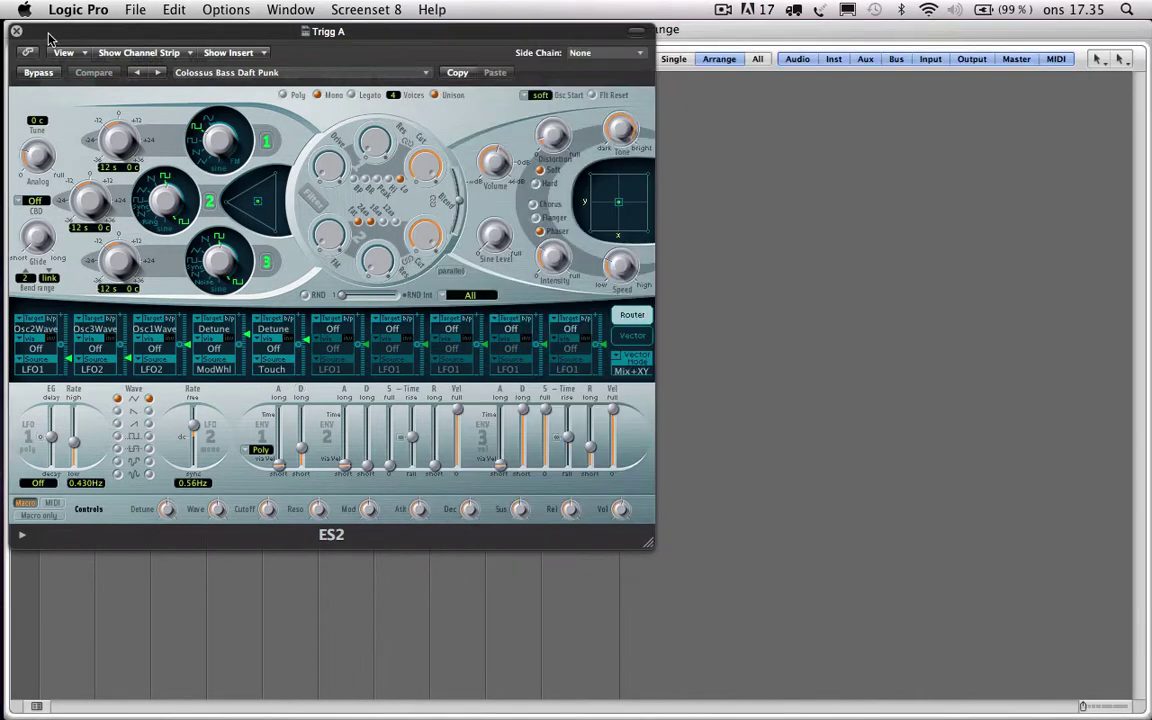
{"action": "left_click", "coordinate": [16, 33]}
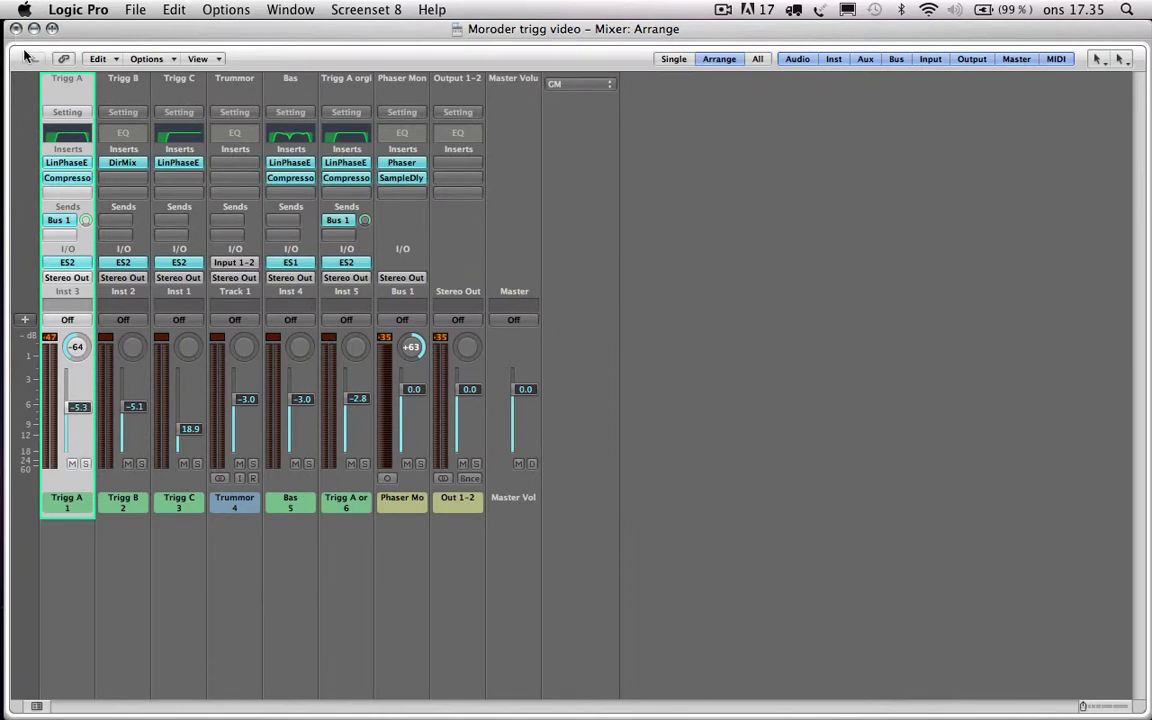
Inspect the Linear Phase EQ and Compressor settings on the Trigg A channel, closing each plug-in after viewing
{"action": "left_click", "coordinate": [70, 162]}
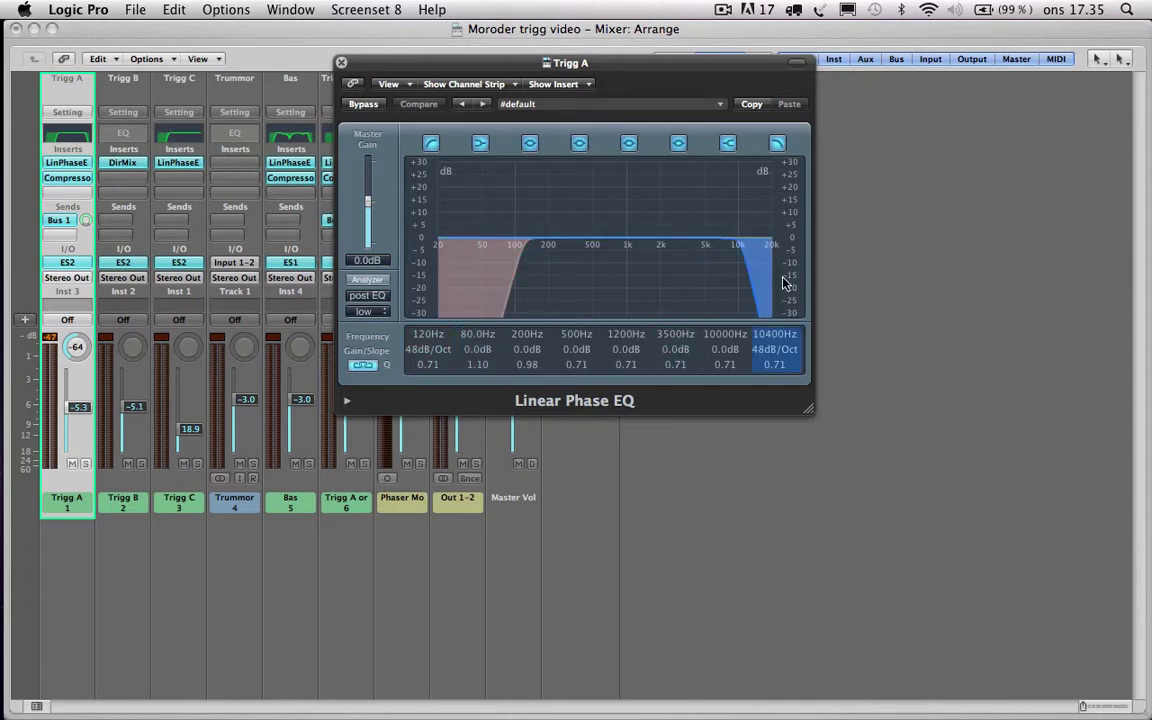
{"action": "left_click", "coordinate": [342, 64]}
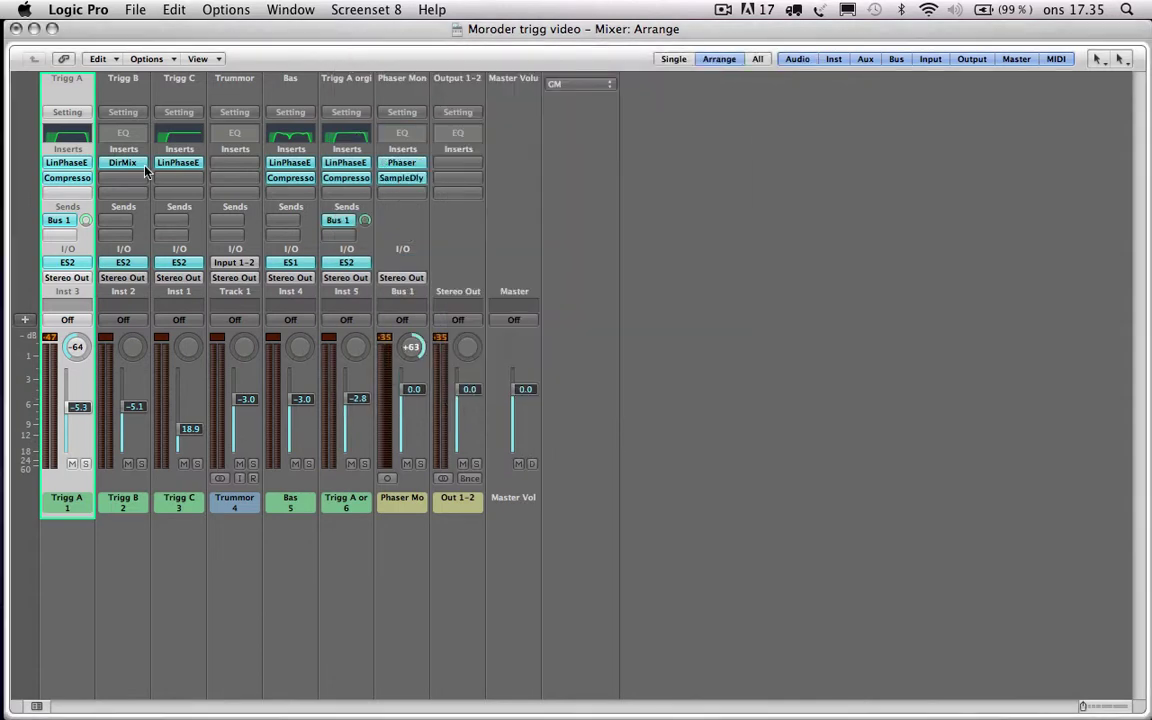
{"action": "left_click", "coordinate": [70, 177]}
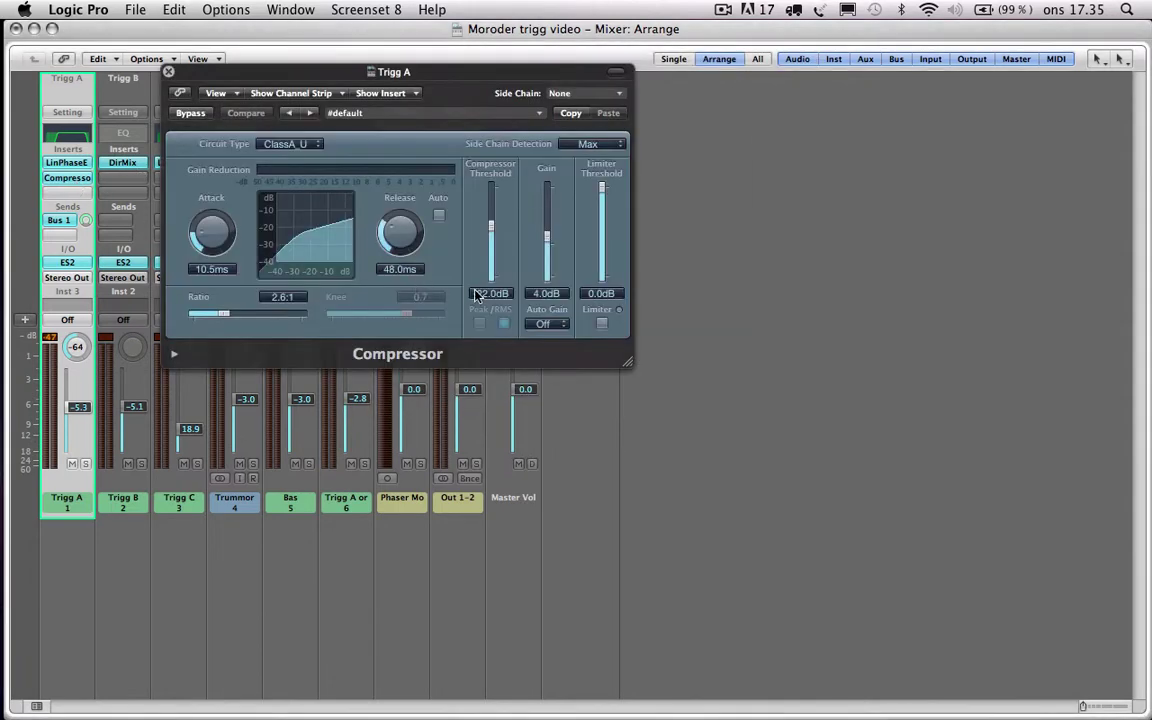
{"action": "left_click", "coordinate": [169, 72]}
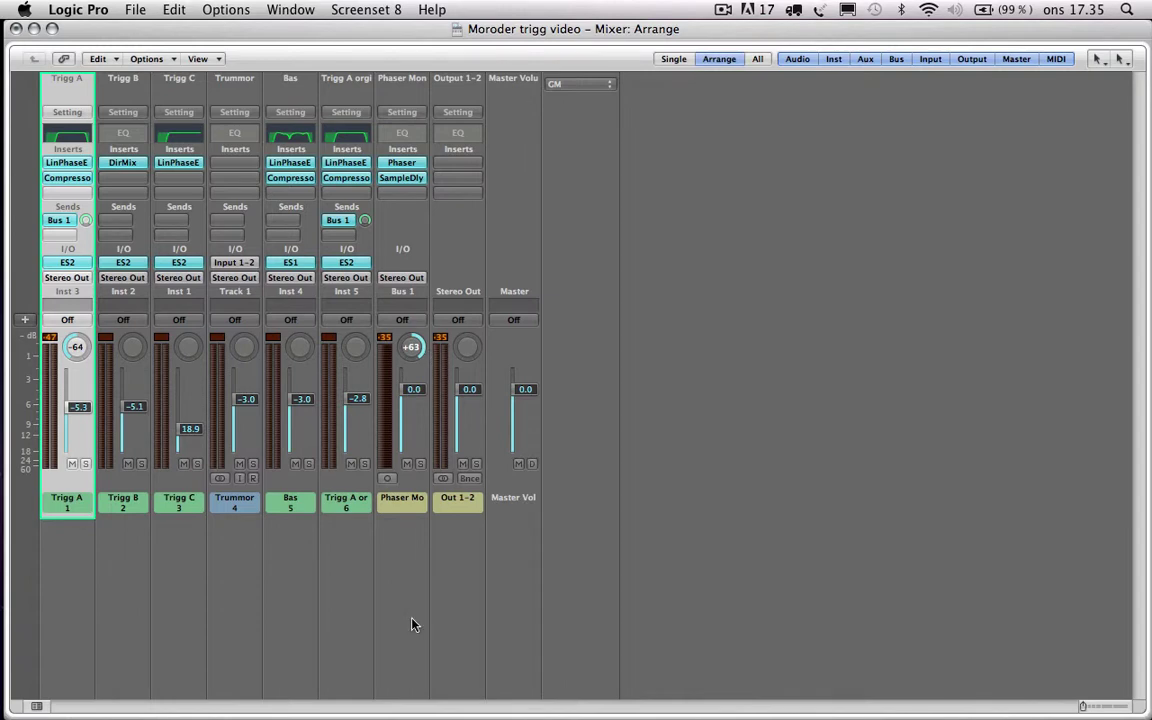
Inspect the Phaser and Sample Delay settings on the Phaser Mono bus, closing each plug-in after viewing
{"action": "left_click", "coordinate": [403, 498]}
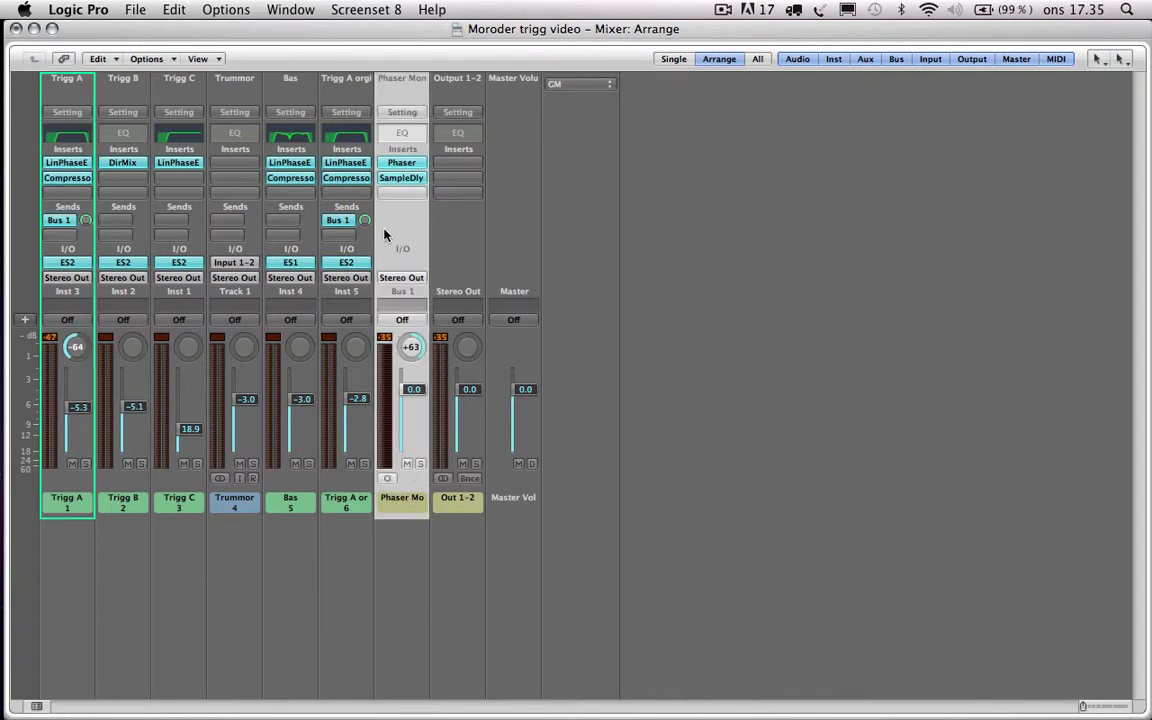
{"action": "left_click", "coordinate": [402, 163]}
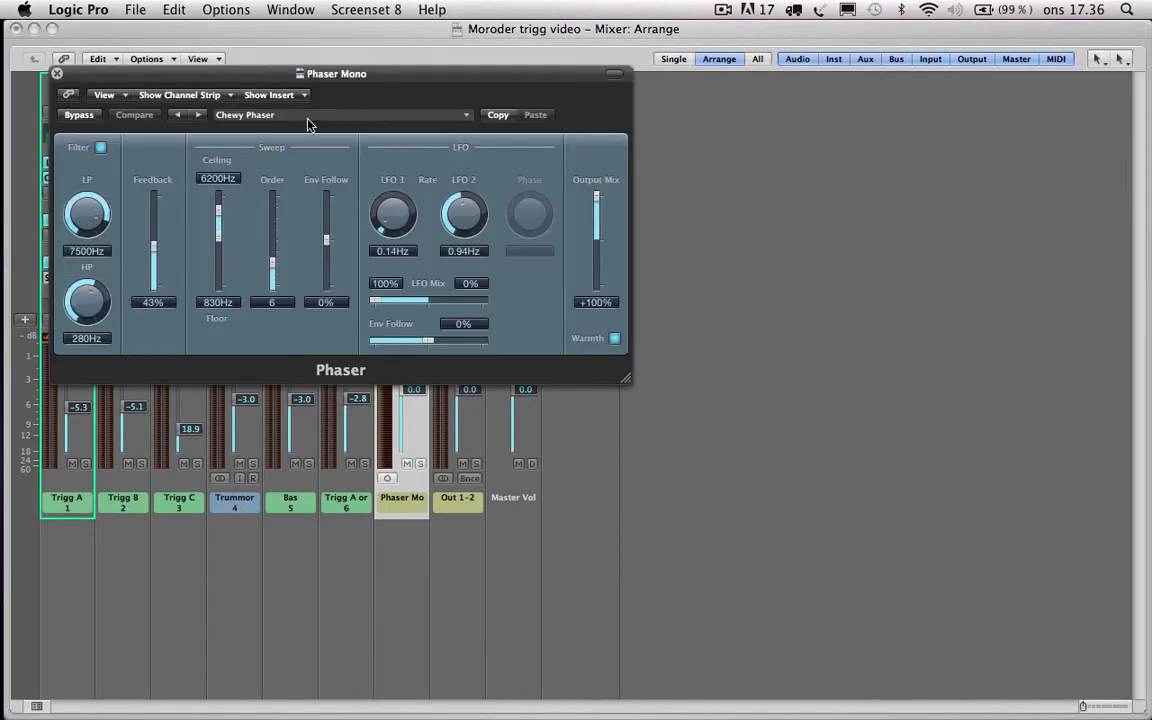
{"action": "left_click_drag", "start_coordinate": [58, 77], "coordinate": [57, 76]}
{"action": "left_click", "coordinate": [57, 76]}
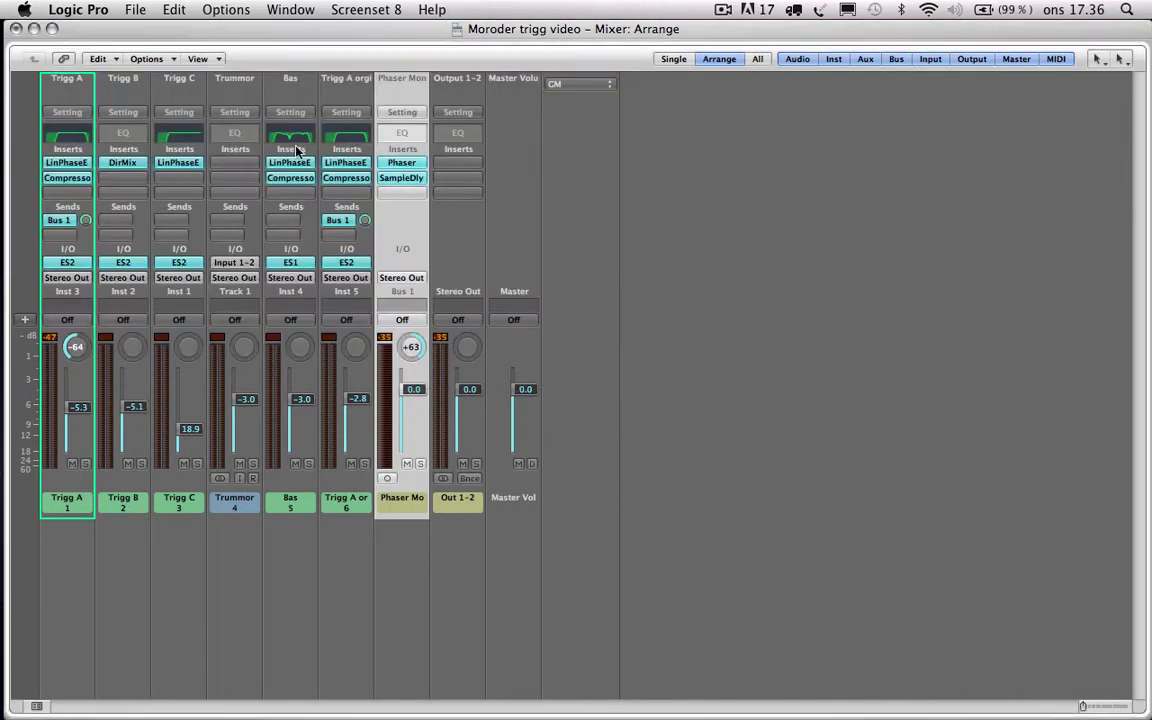
{"action": "left_click", "coordinate": [410, 180]}
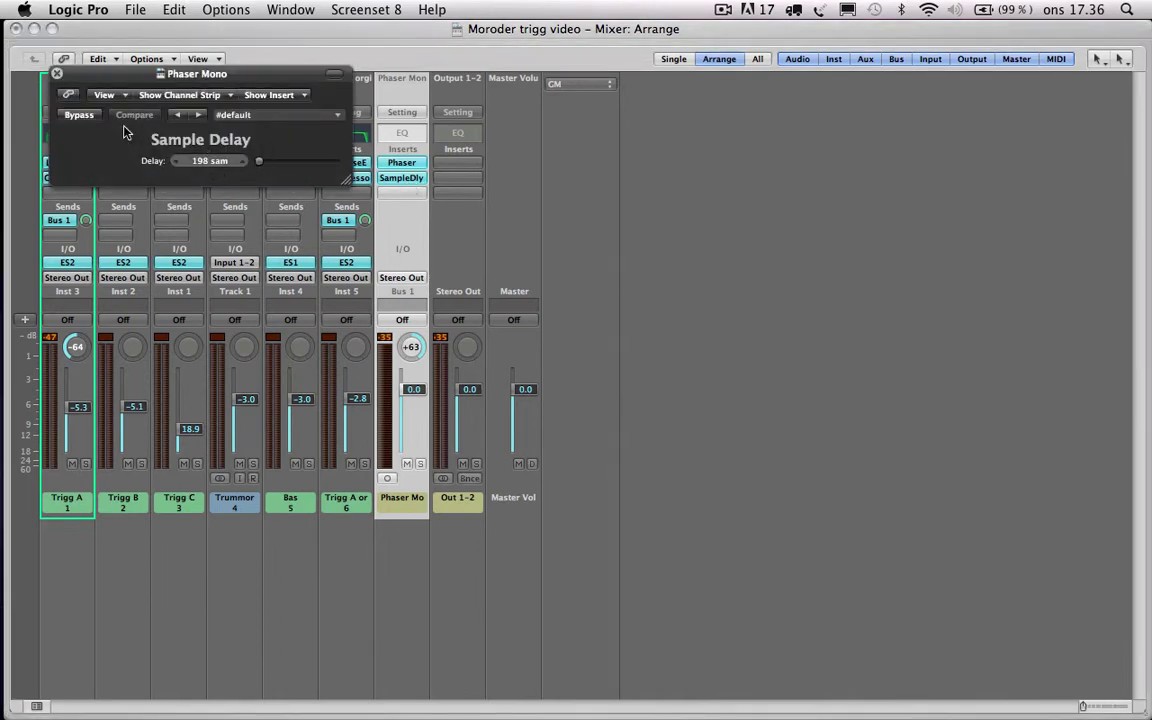
{"action": "left_click", "coordinate": [57, 75]}
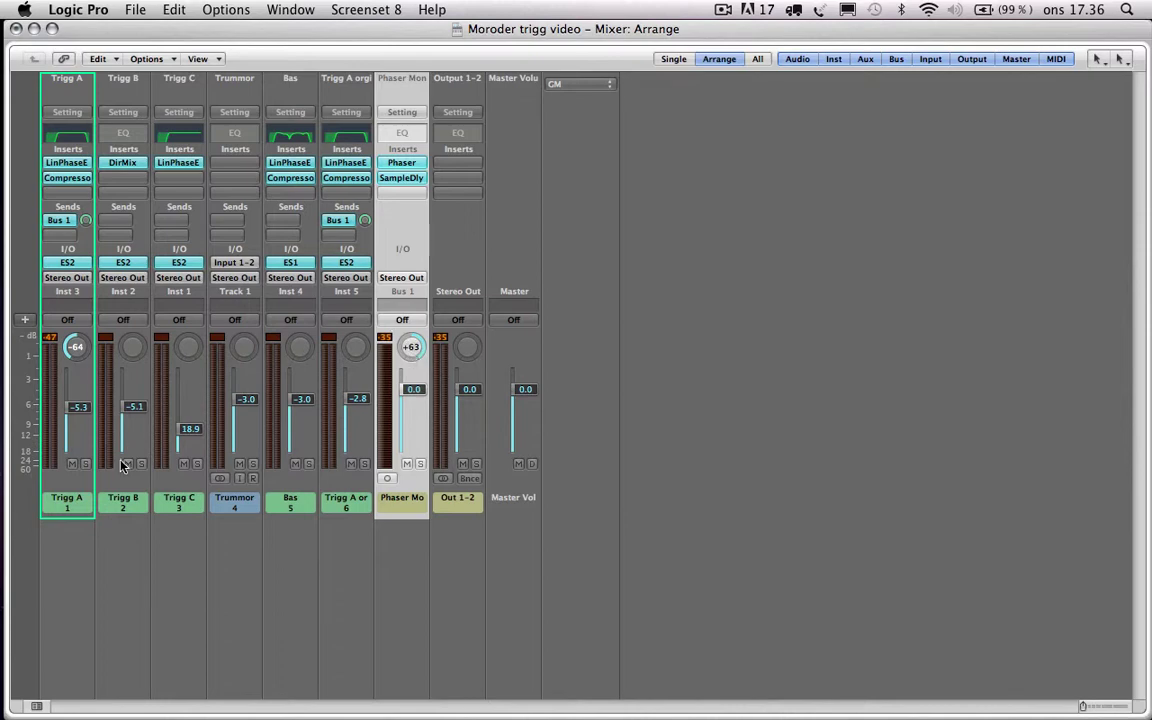
Select Trigg A, view its notes in the piano roll and event list, and return to the arrangement
{"action": "left_click", "coordinate": [68, 498]}
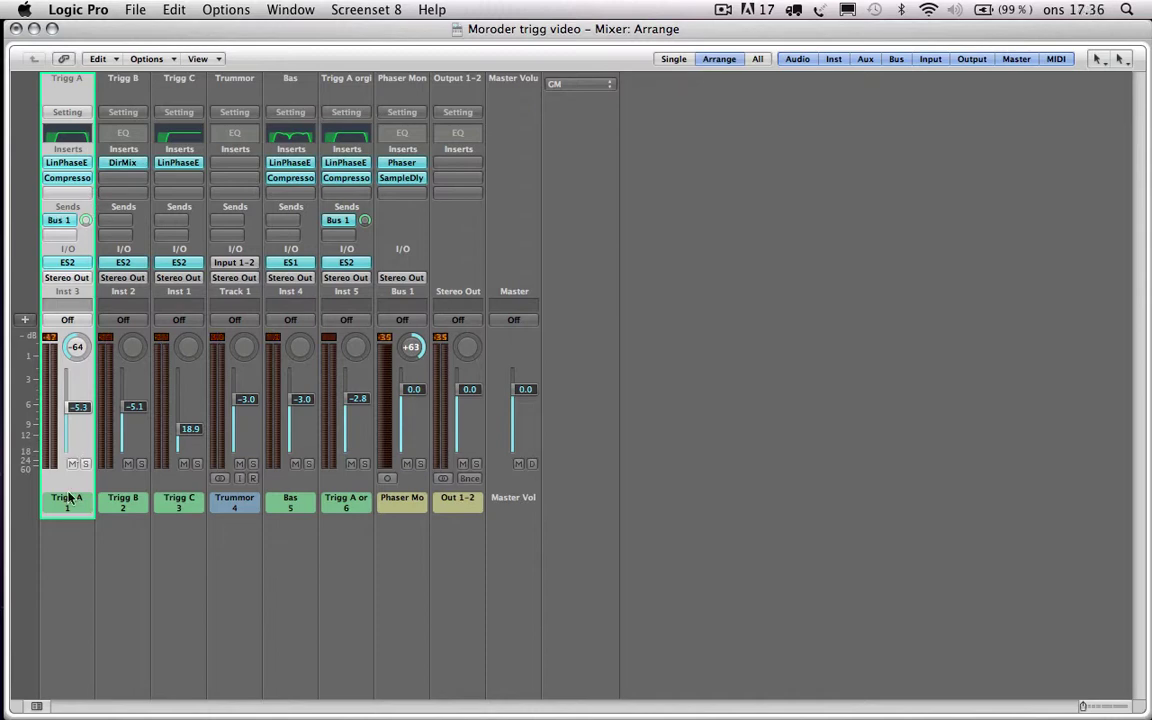
{"action": "key", "text": "1"}
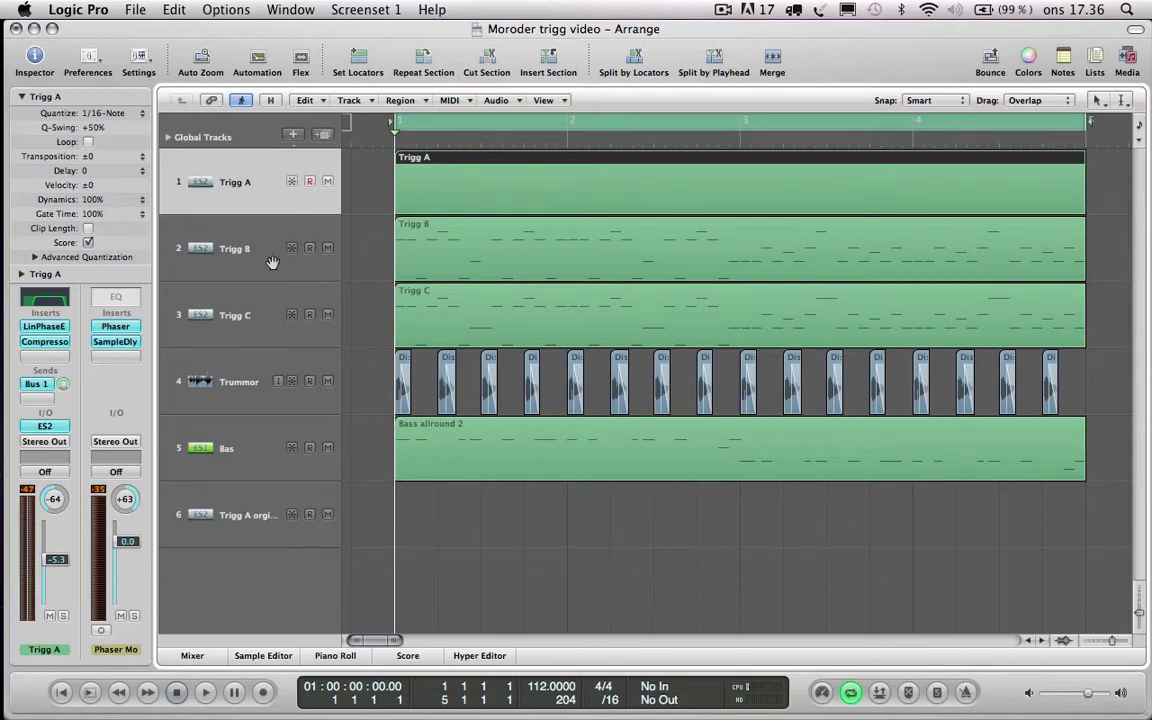
{"action": "key", "text": "2"}
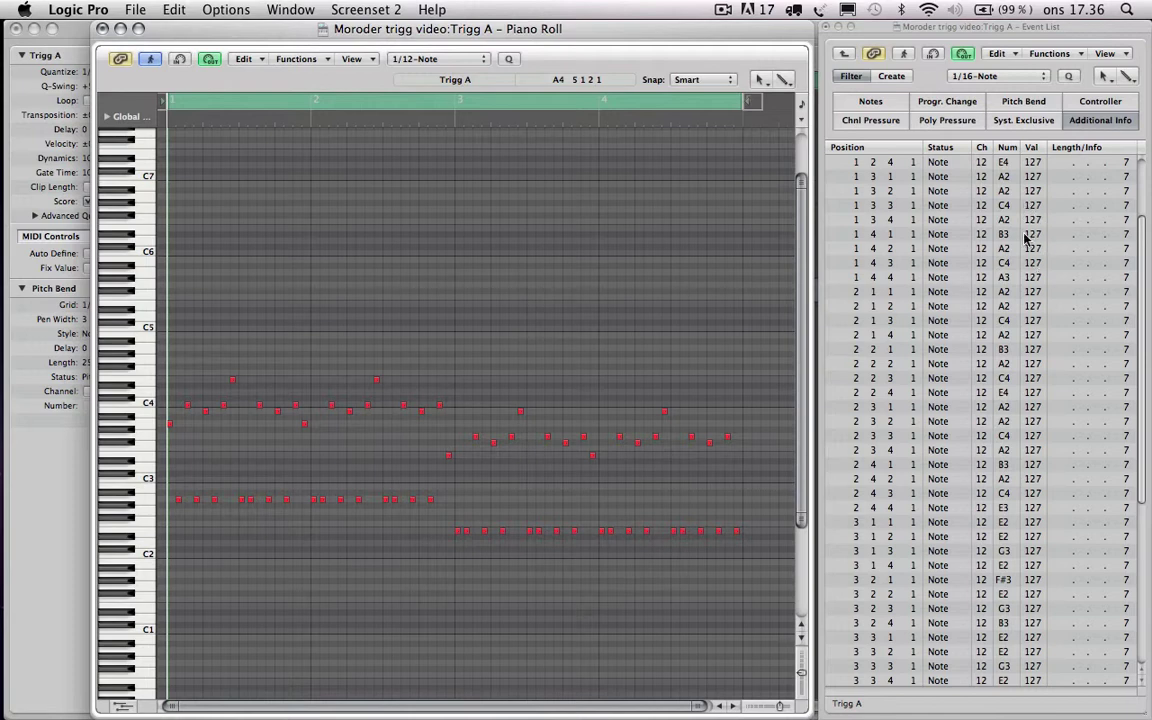
{"action": "key", "text": "1"}
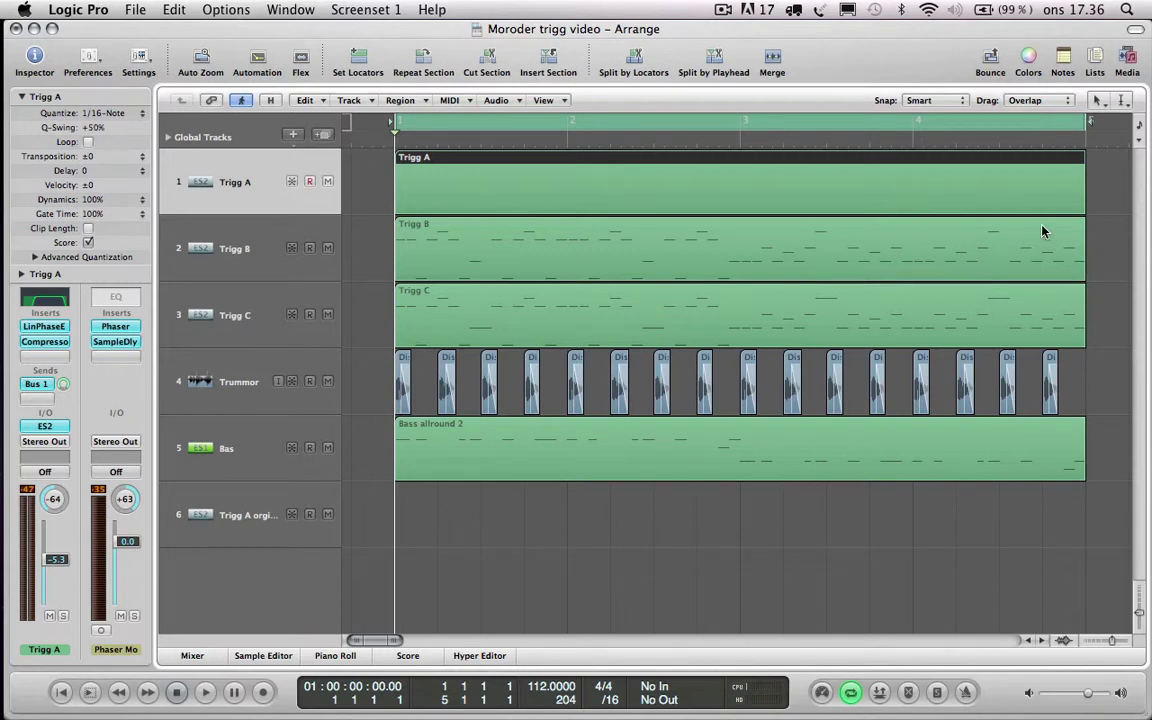
Play the Trigg A region in solo, stop playback and turn solo off
{"action": "key", "text": "Right"}
{"action": "key", "text": "space"}
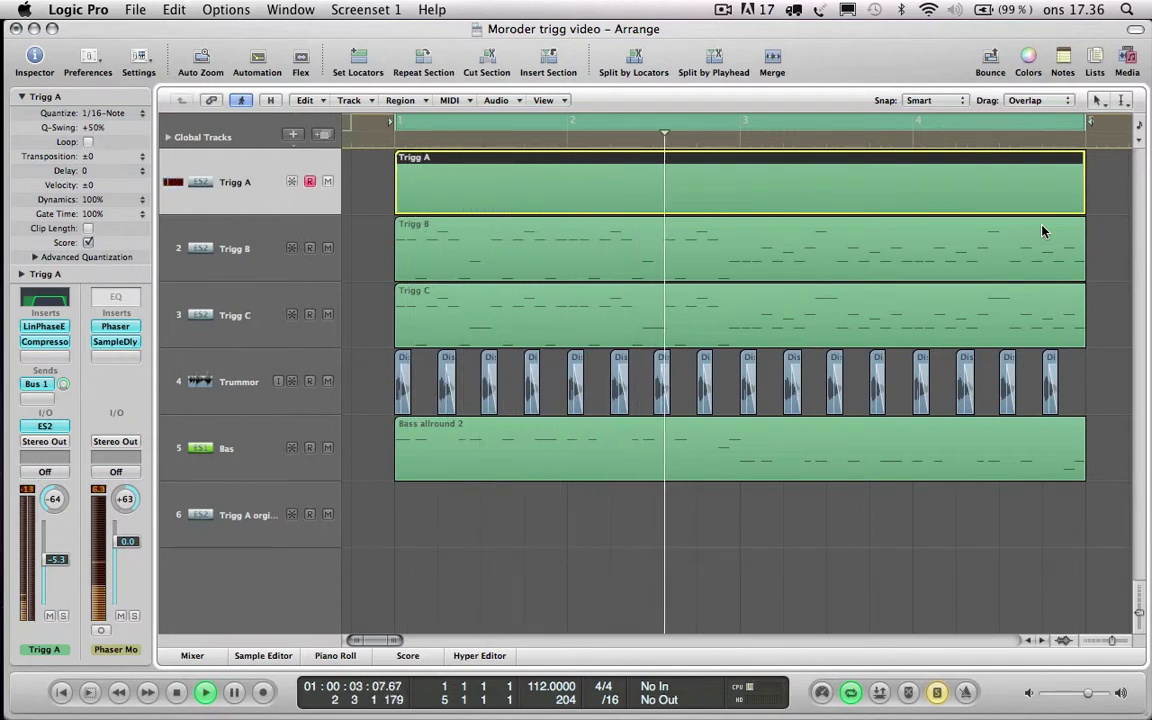
{"action": "key", "text": "space"}
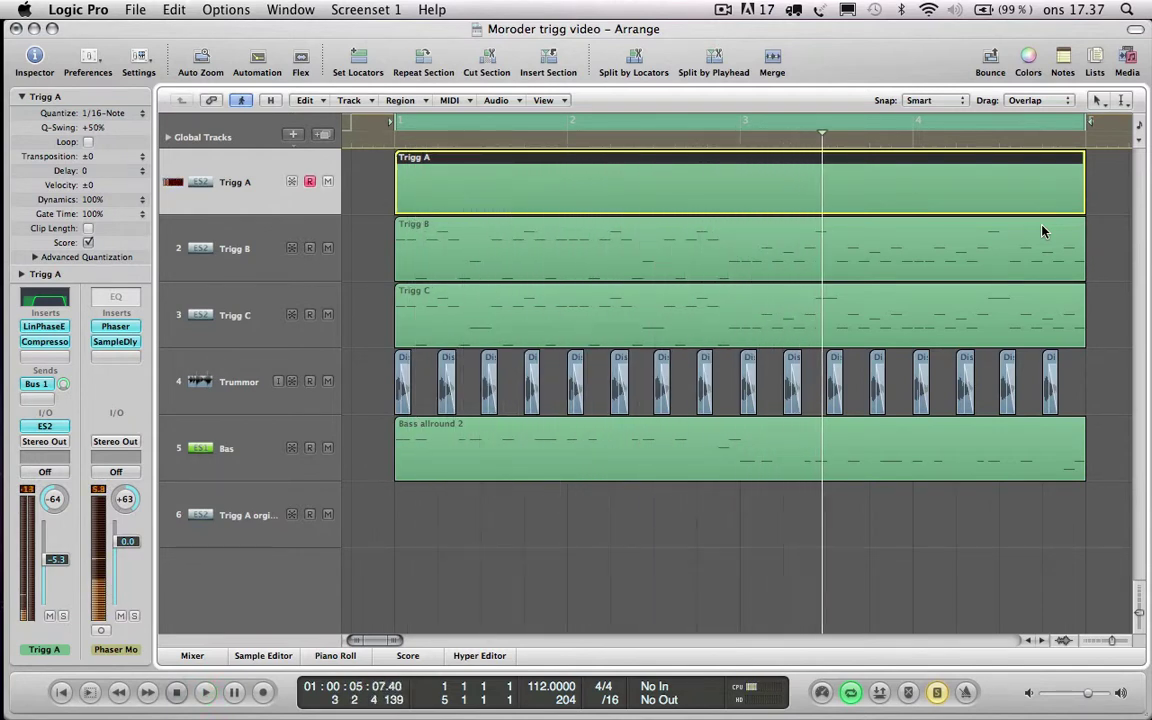
{"action": "key", "text": "shift+d"}
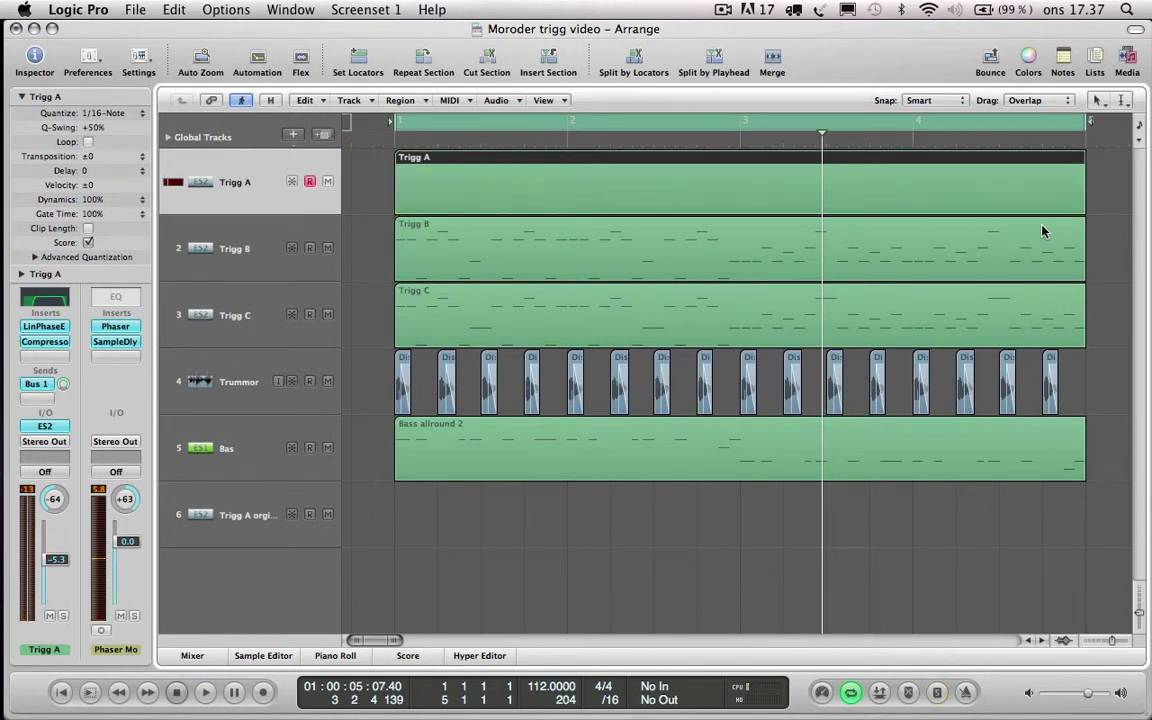
Select Trigg B, inspect its ES2 settings in the mixer and locate the Synthetic Tines preset under 05 Synth Keyboards, closing the instrument after viewing
{"action": "left_click", "coordinate": [238, 249]}
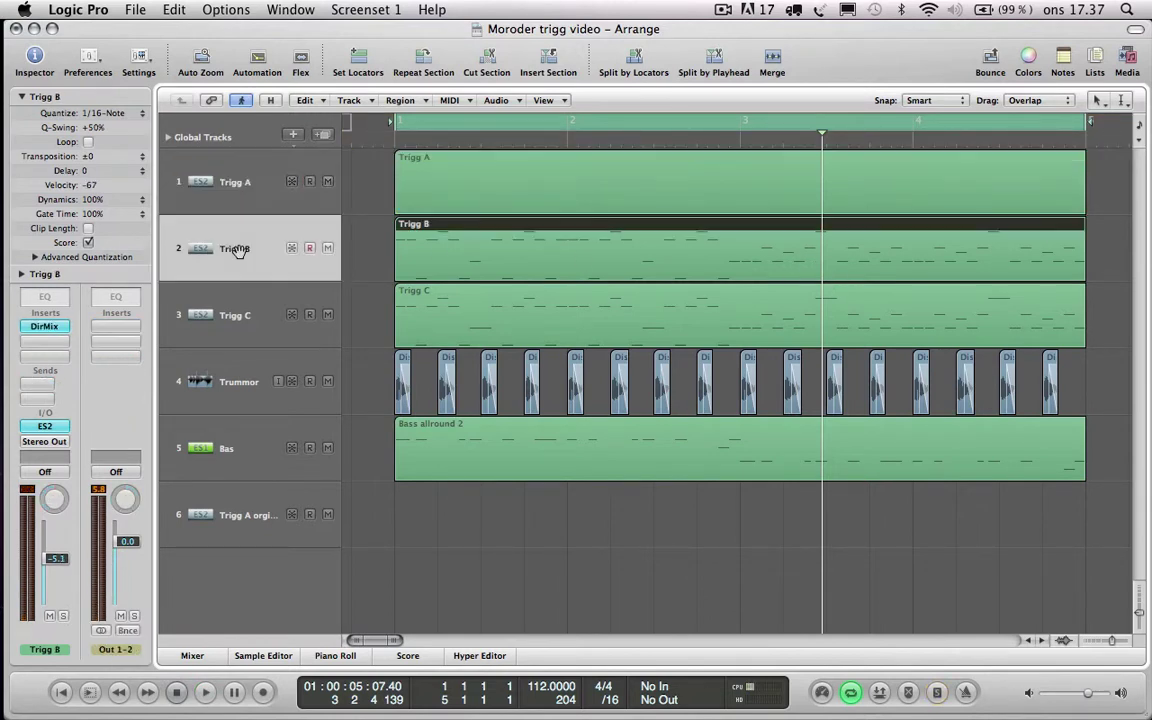
{"action": "key", "text": "8"}
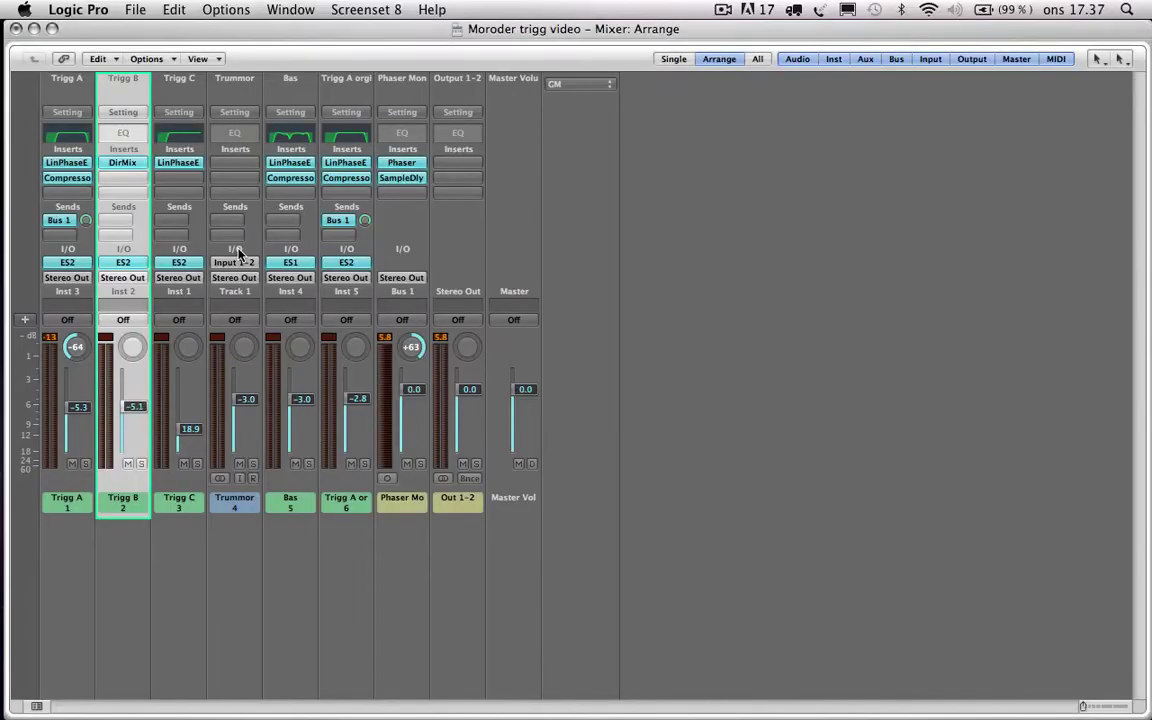
{"action": "left_click", "coordinate": [132, 264]}
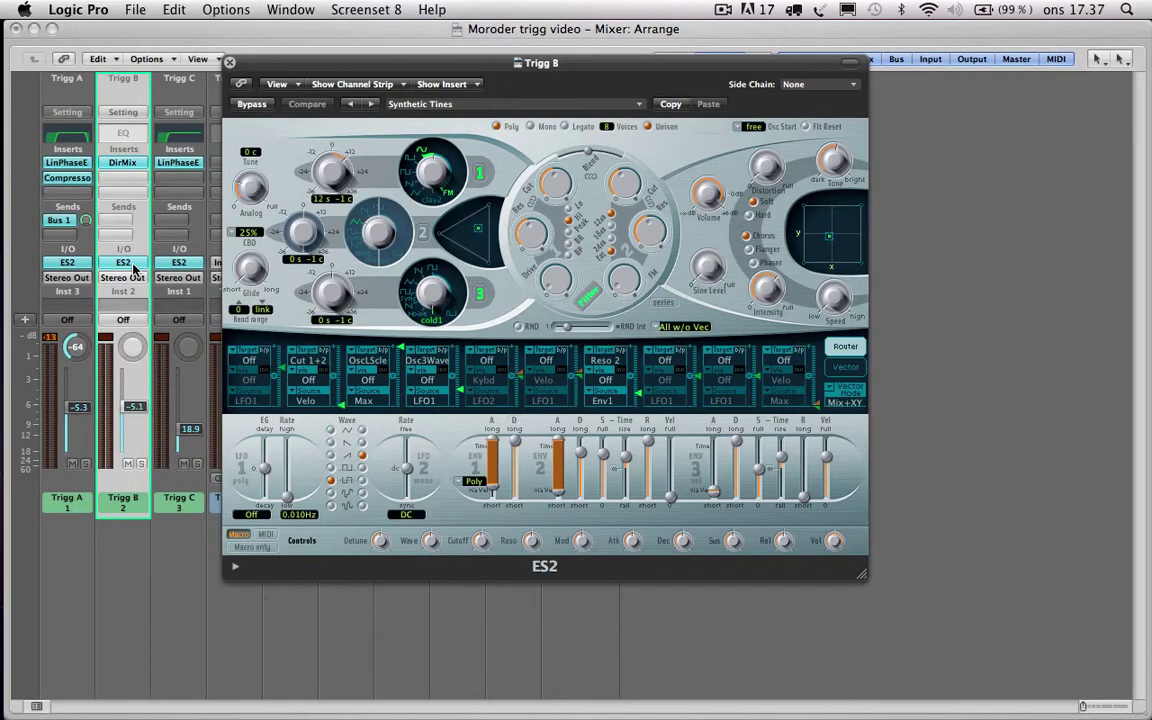
{"action": "left_click", "coordinate": [640, 105]}
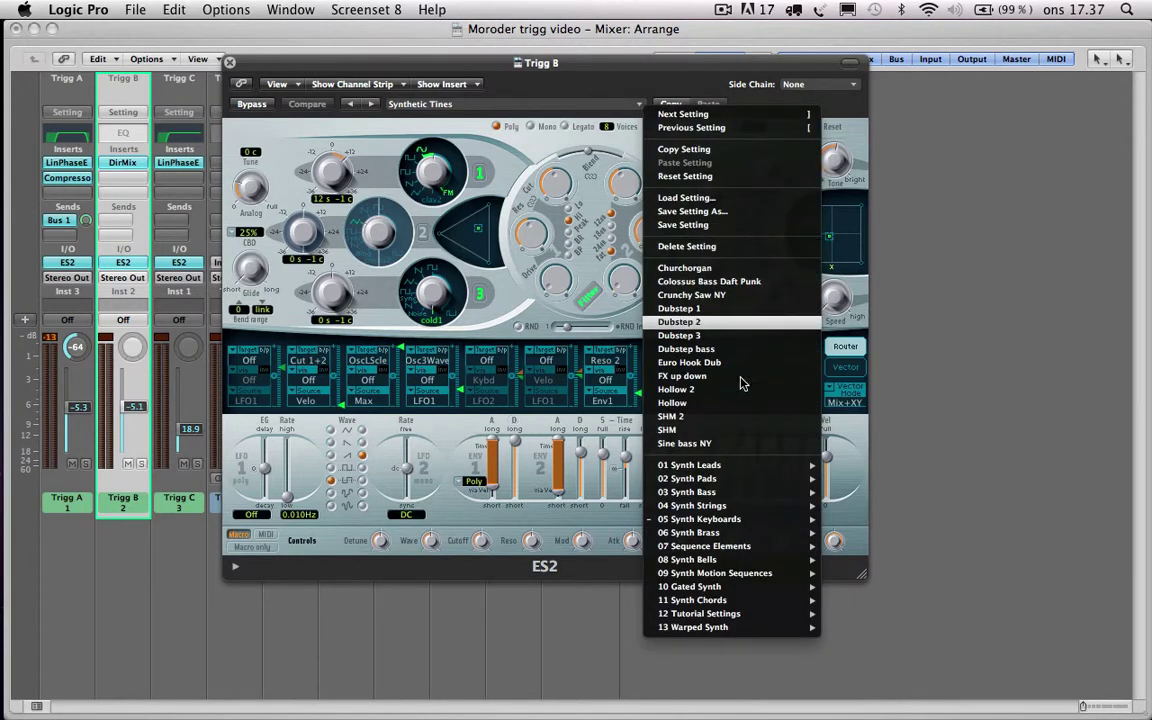
{"action": "mouse_move", "coordinate": [765, 520]}
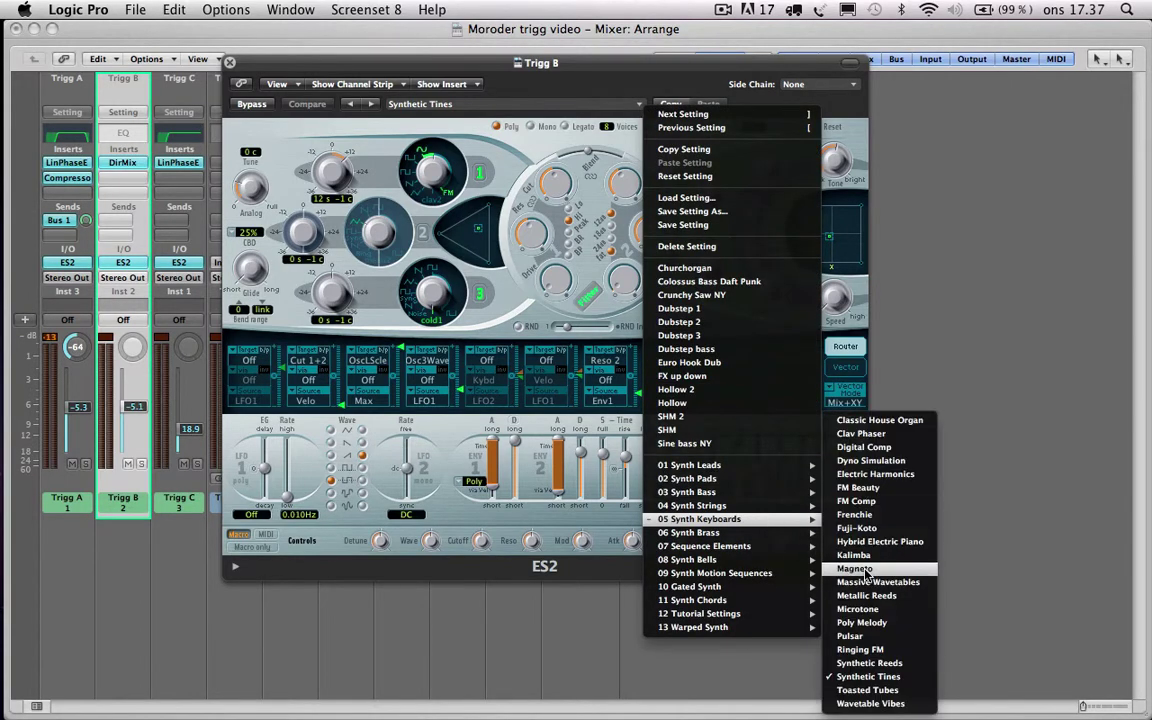
{"action": "left_click", "coordinate": [1046, 645]}
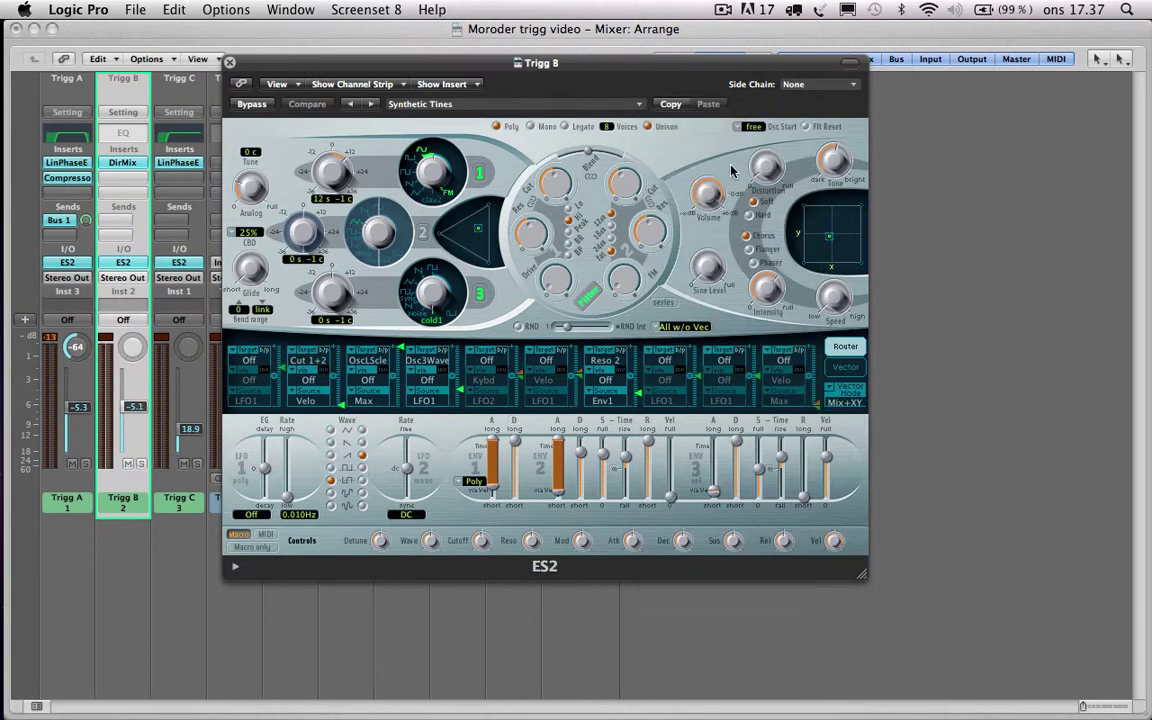
{"action": "left_click_drag", "start_coordinate": [808, 504], "coordinate": [801, 530]}
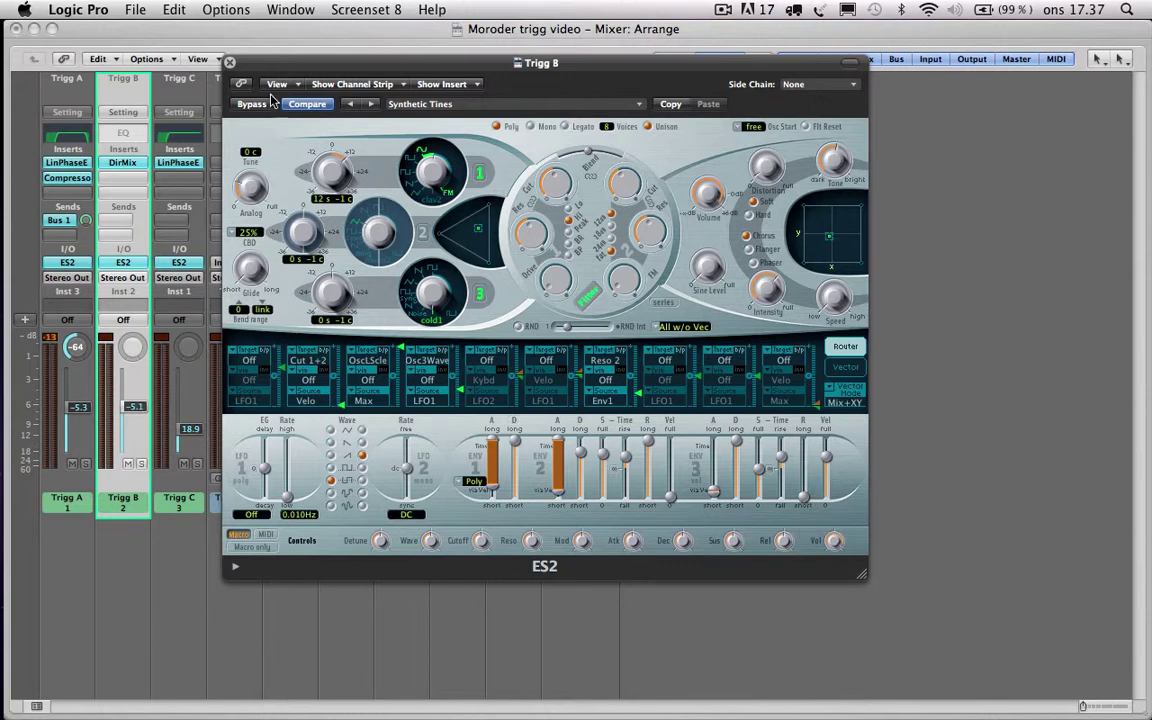
{"action": "left_click", "coordinate": [229, 62]}
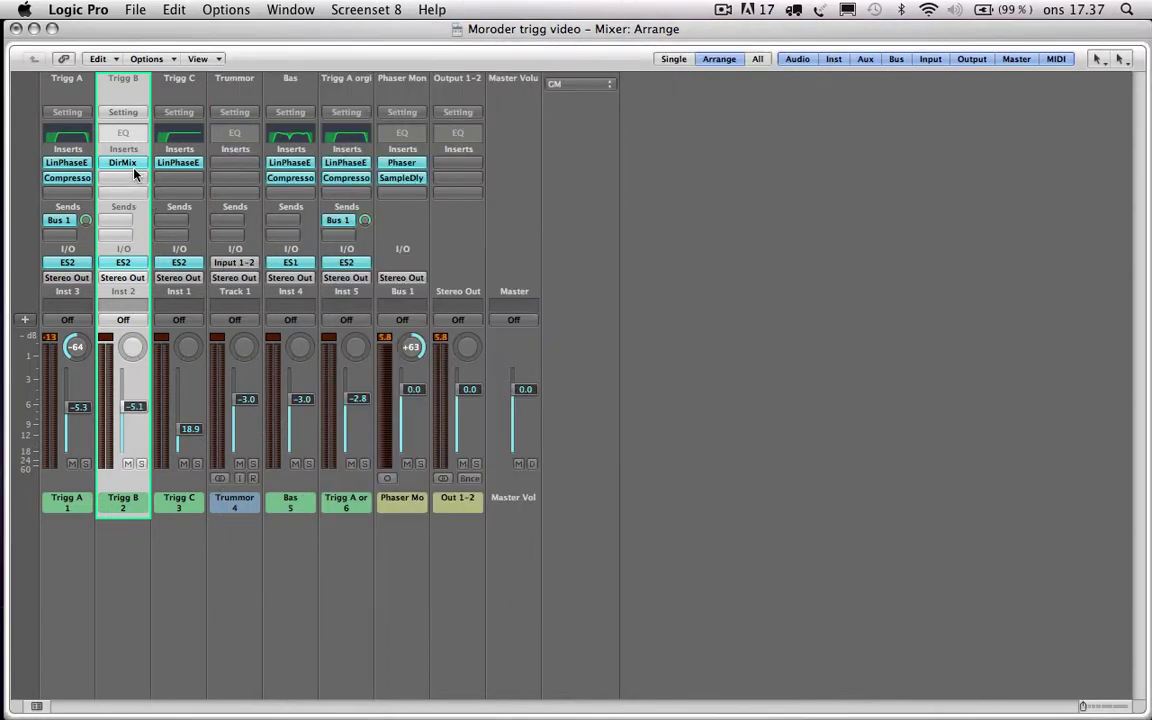
Inspect the Direction Mixer settings on the Trigg B channel, close the plug-in and return to the arrangement
{"action": "left_click", "coordinate": [133, 165]}
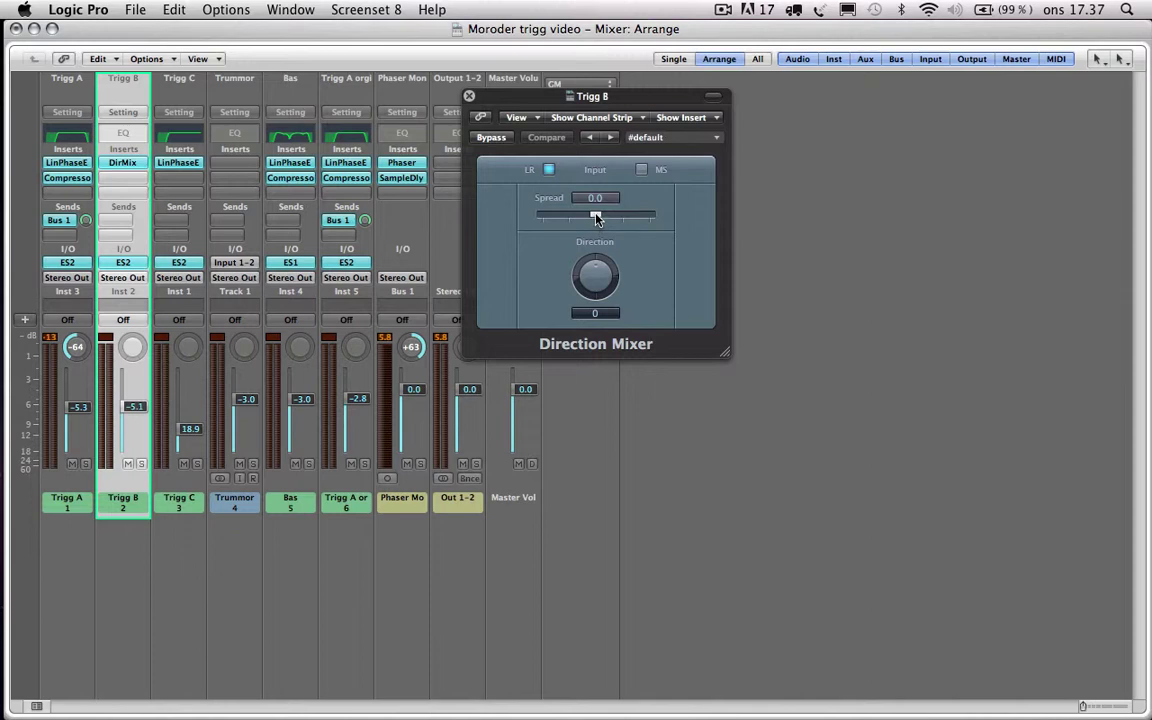
{"action": "left_click", "coordinate": [468, 97]}
{"action": "key", "text": "1"}
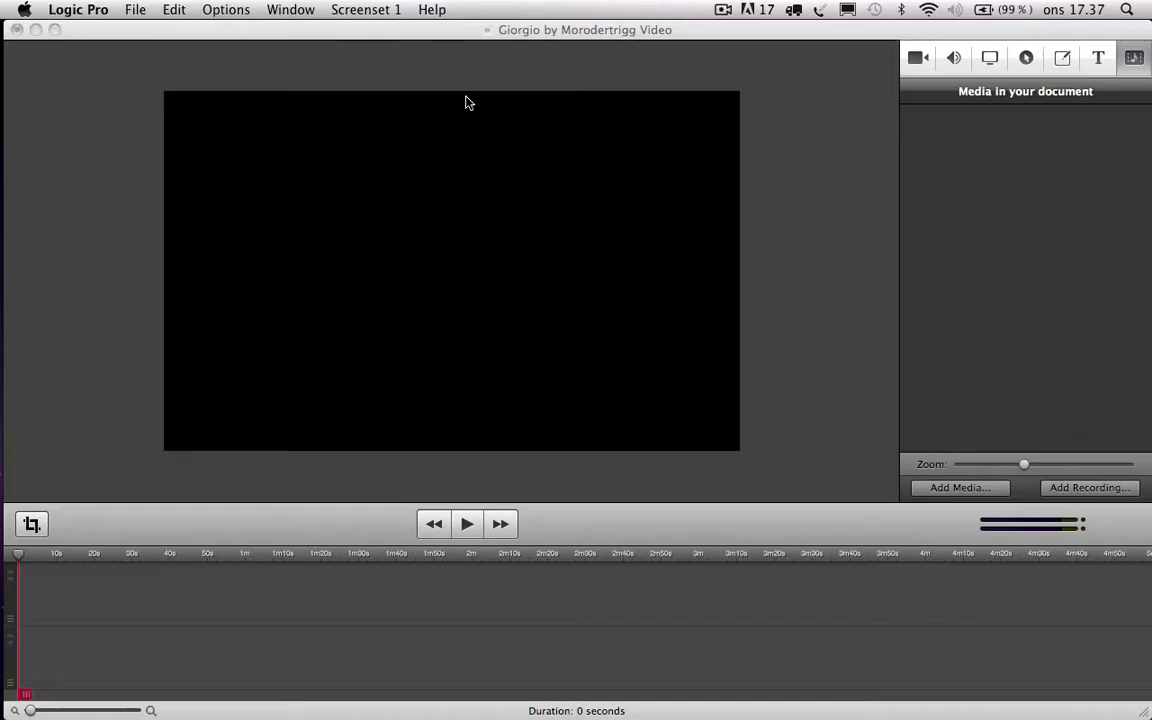
View the Trigg B notes in the piano roll and event list, examining the high E4 notes in bars 1 and 2
{"action": "left_click", "coordinate": [487, 262]}
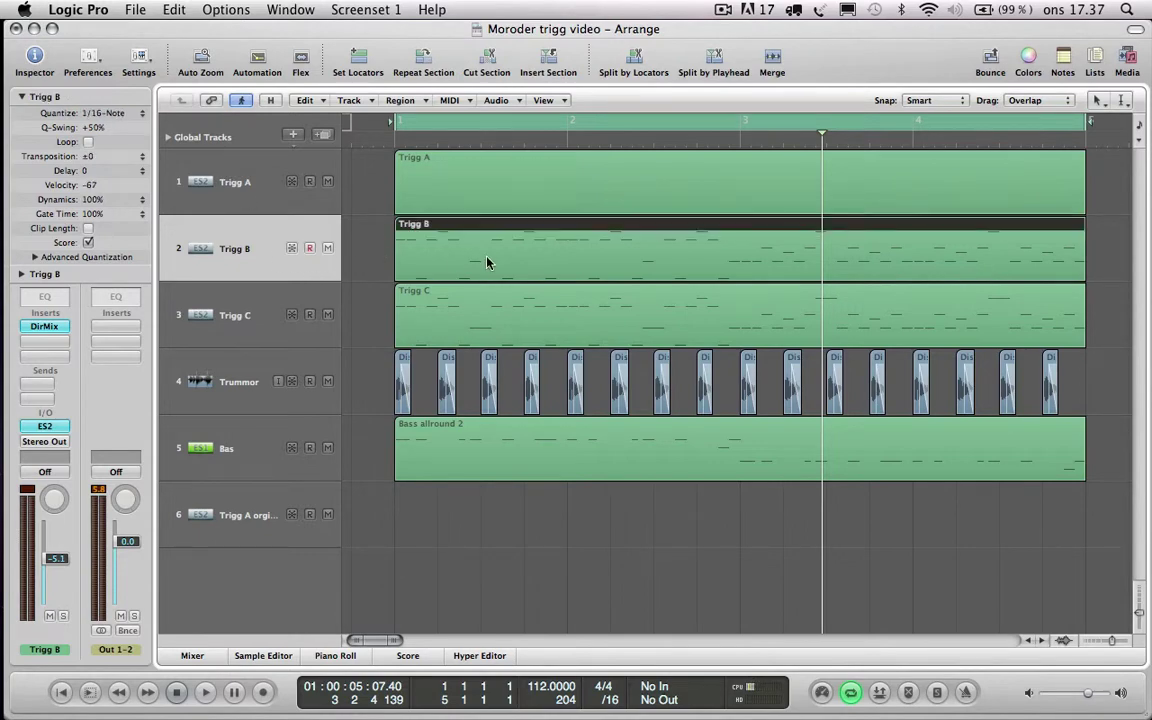
{"action": "key", "text": "2"}
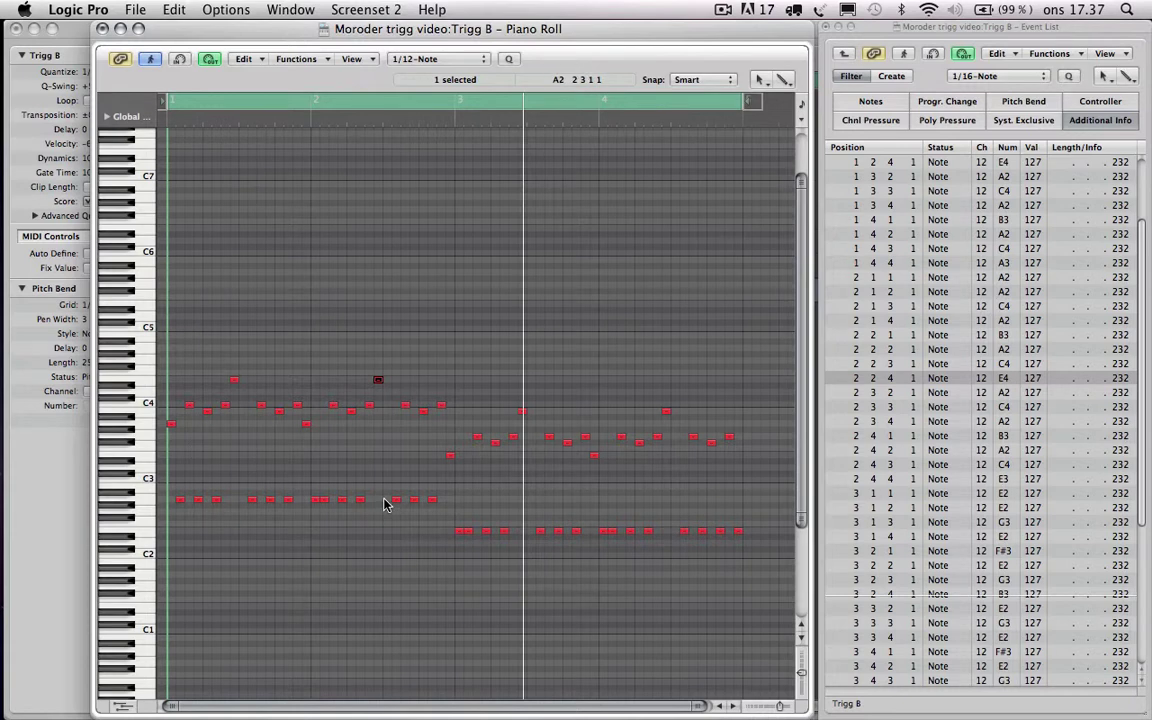
{"action": "left_click", "coordinate": [234, 380]}
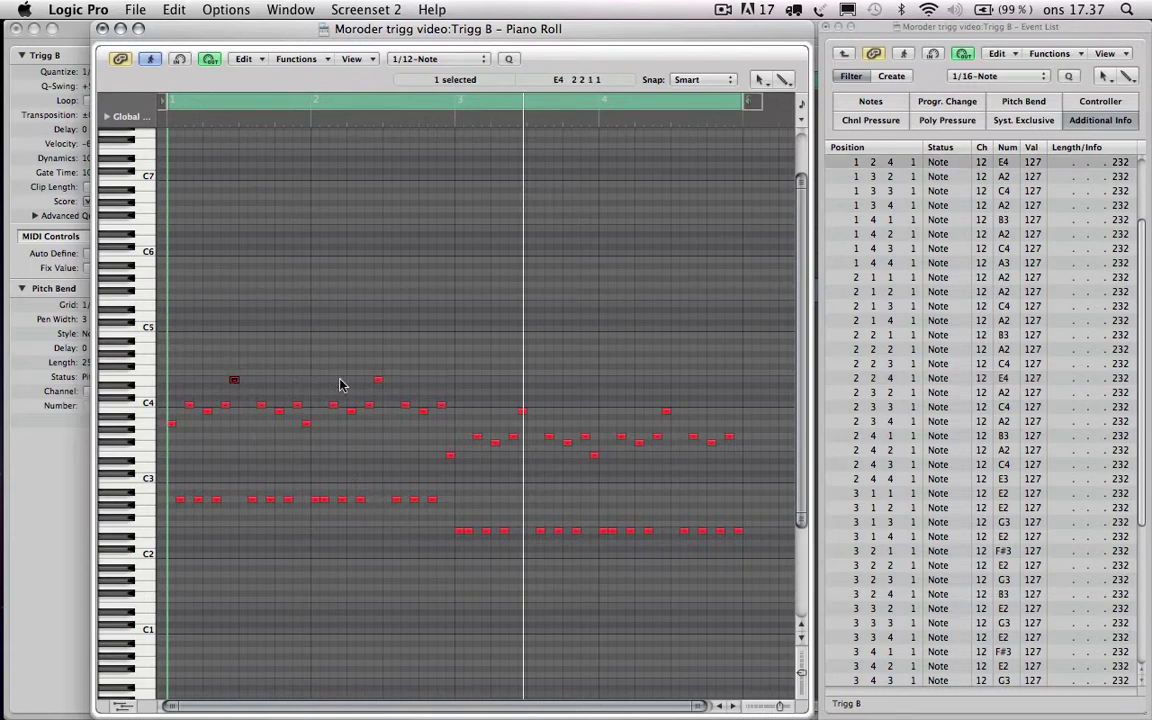
{"action": "key", "text": "shift+alt+Right"}
{"action": "key", "text": "super+z"}
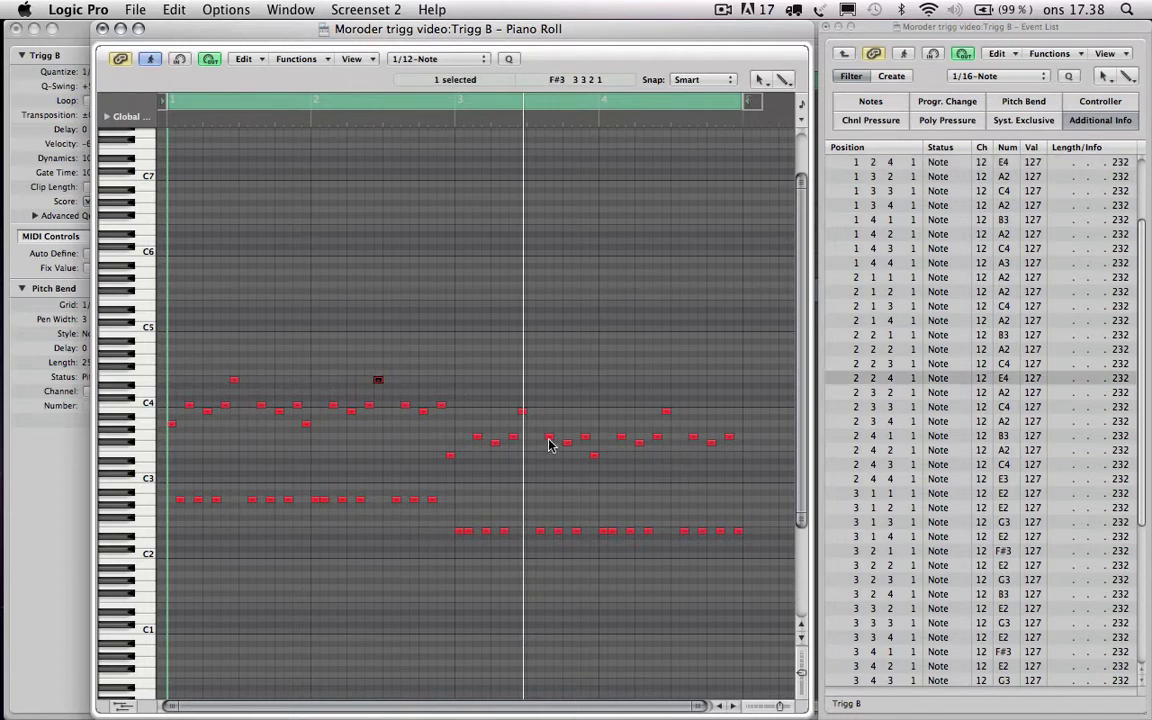
Compare the high B3 notes in bars 3 and 4 of Trigg B with the E4 notes in bars 1 and 2
{"action": "left_click", "coordinate": [522, 410]}
{"action": "left_click", "coordinate": [666, 410]}
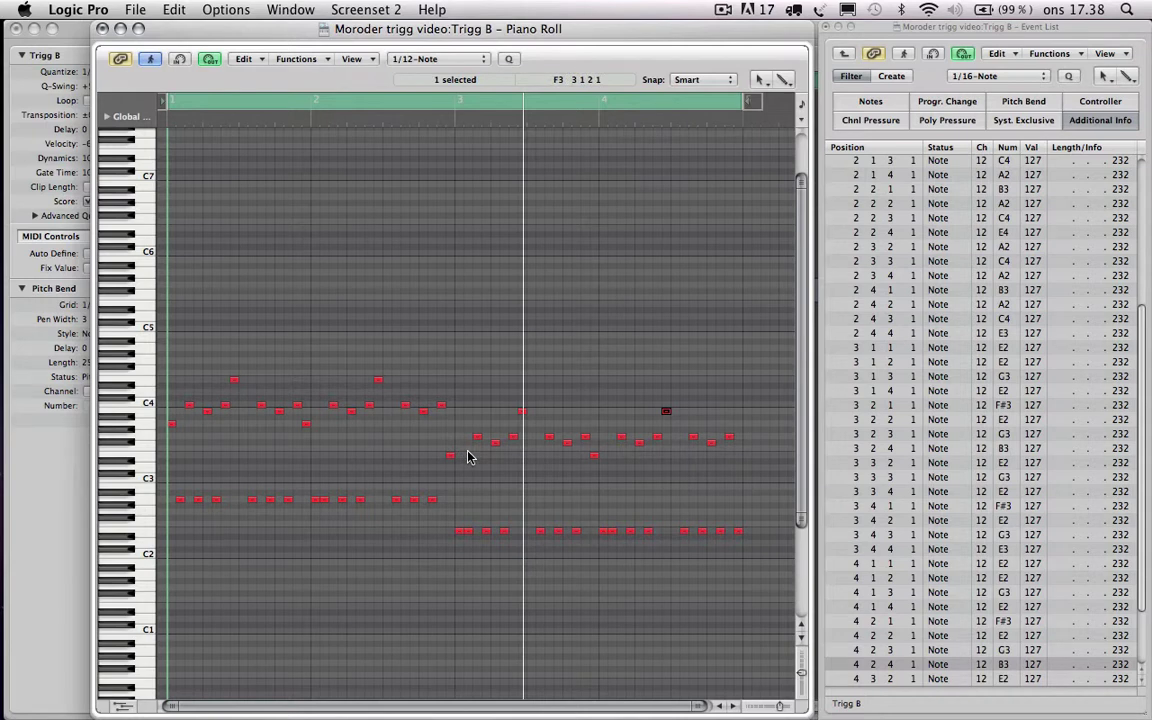
{"action": "left_click", "coordinate": [234, 380]}
{"action": "left_click", "coordinate": [377, 381]}
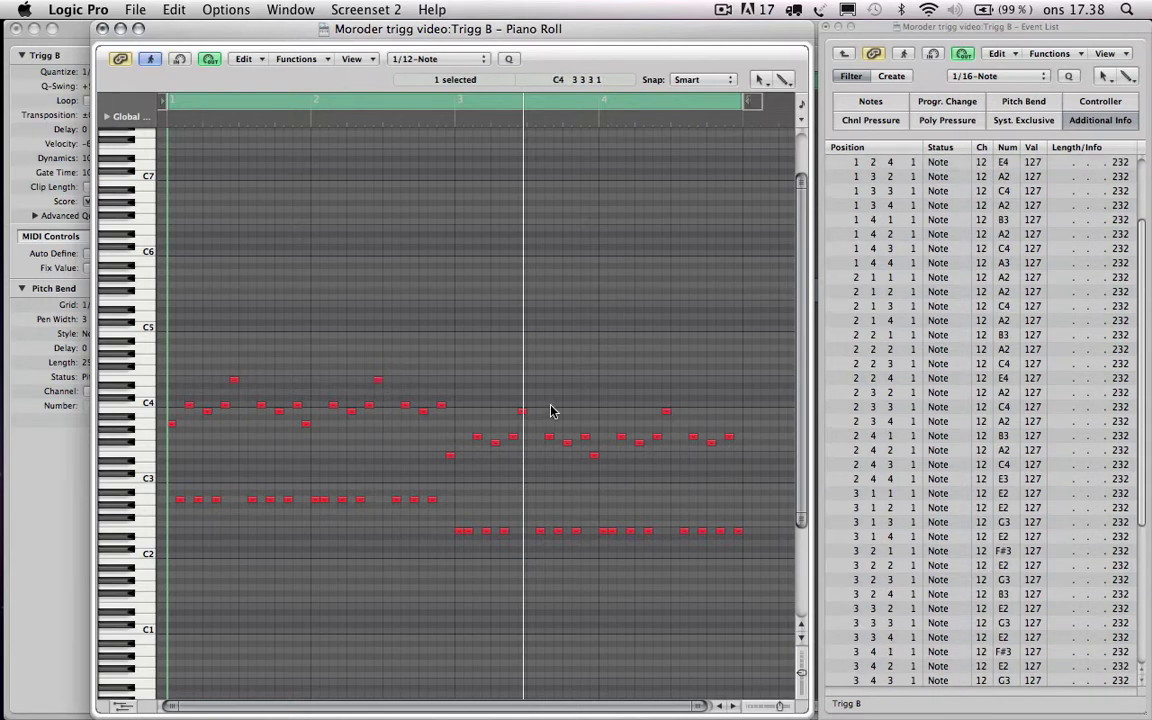
{"action": "left_click", "coordinate": [667, 411]}
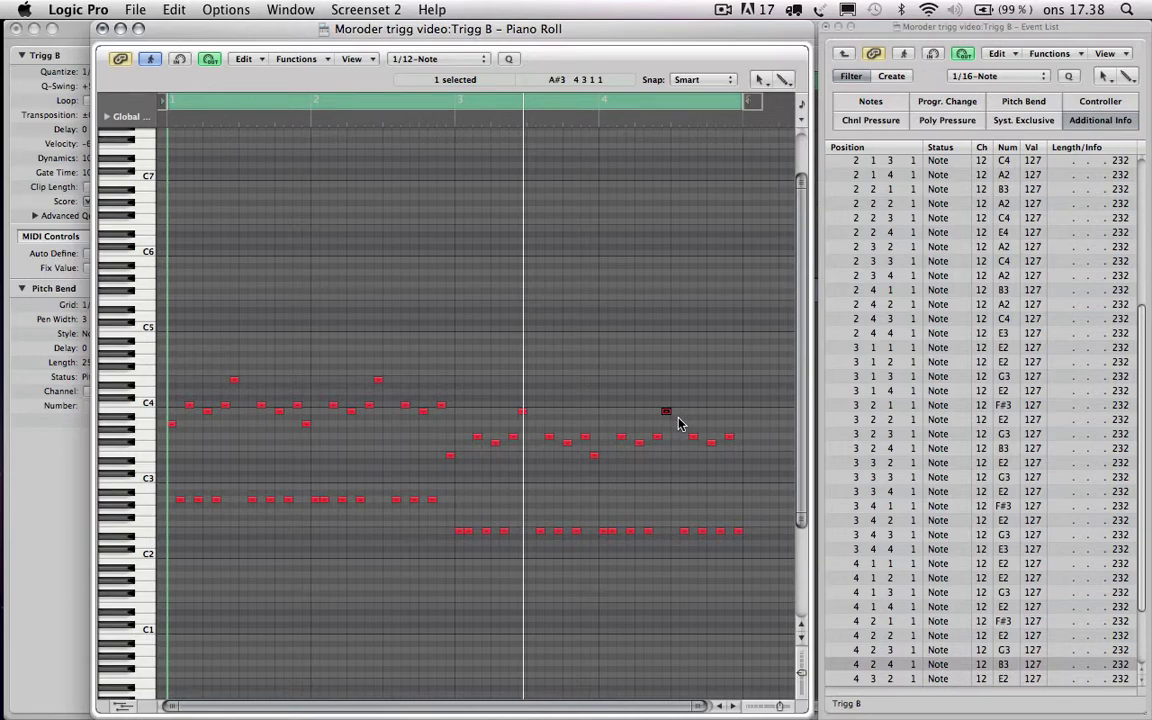
Return to the arrangement, play the Trigg B region in solo, stop playback and turn solo off
{"action": "key", "text": "1"}
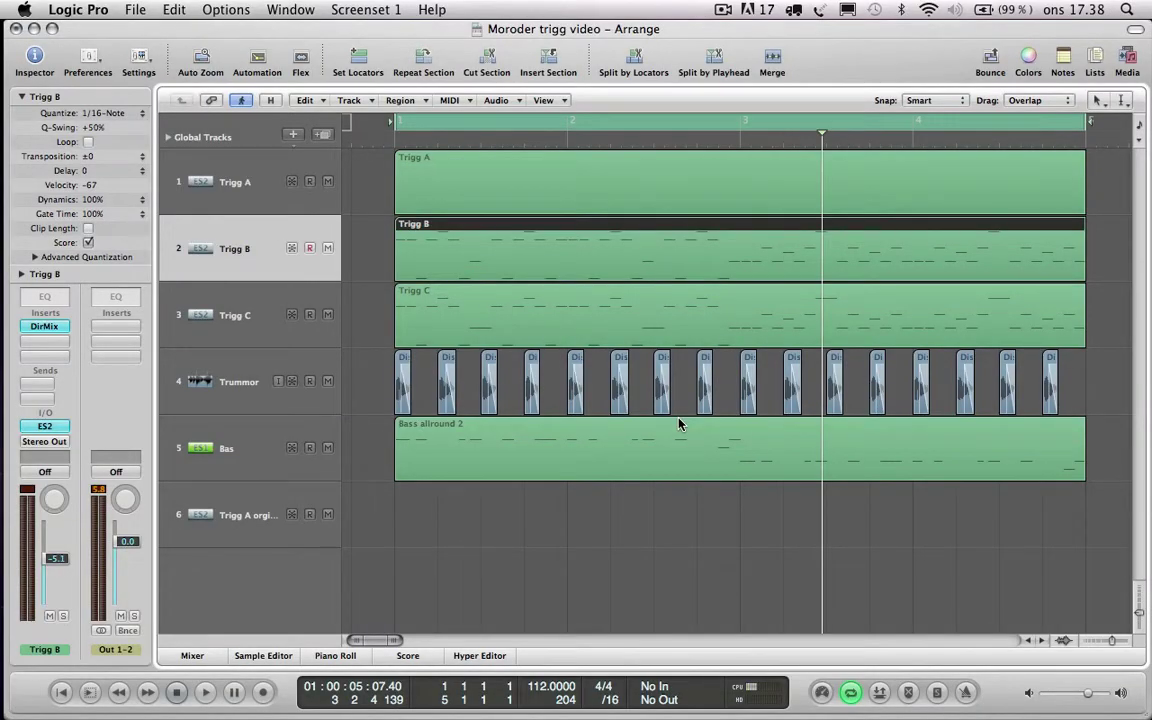
{"action": "key", "text": "space"}
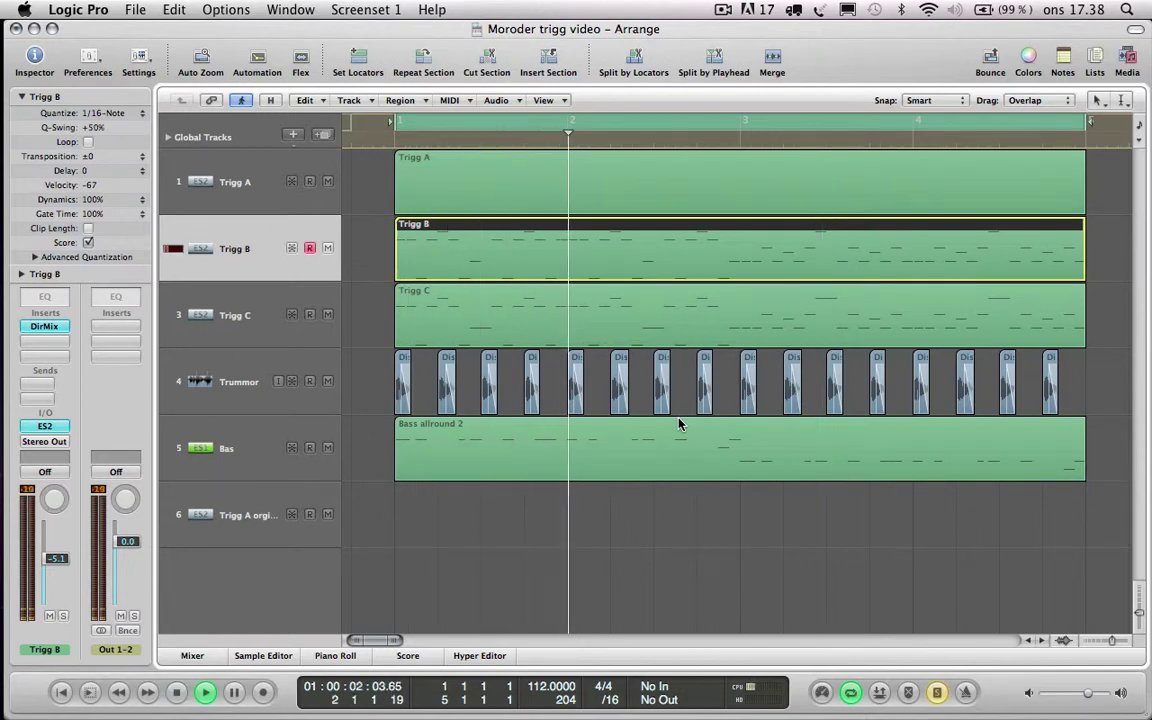
{"action": "key", "text": "space"}
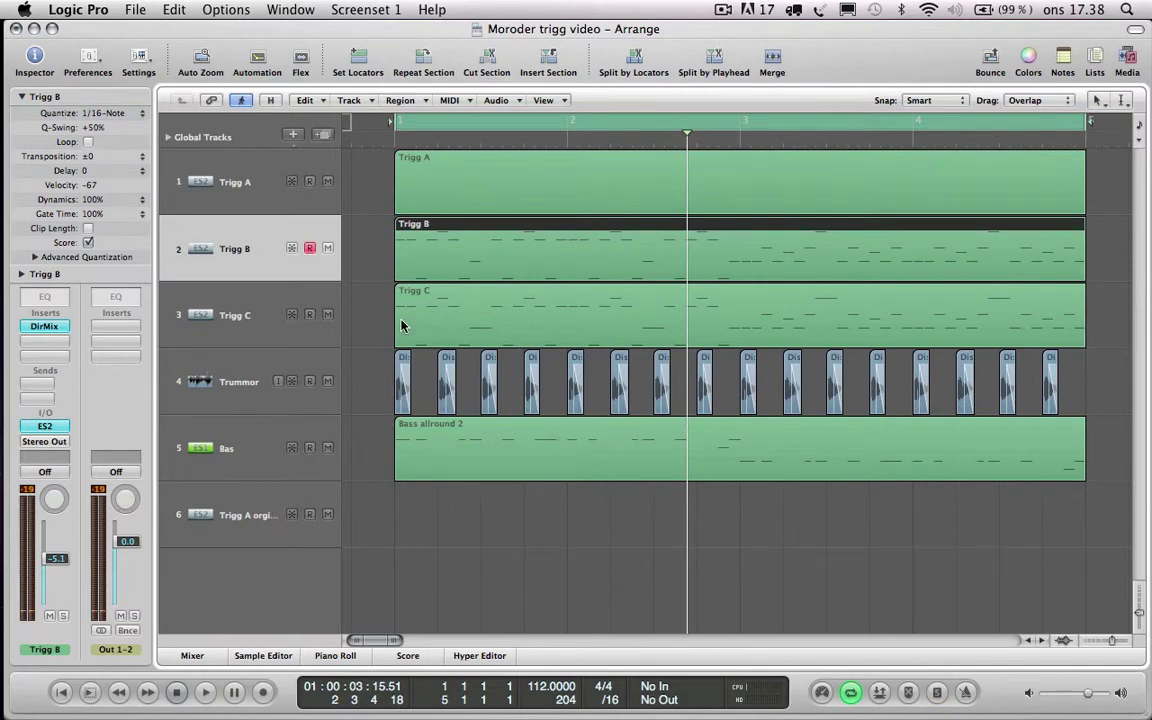
Select Trigg C and inspect its ES2 settings in the mixer, closing the instrument after viewing
{"action": "left_click", "coordinate": [237, 316]}
{"action": "key", "text": "8"}
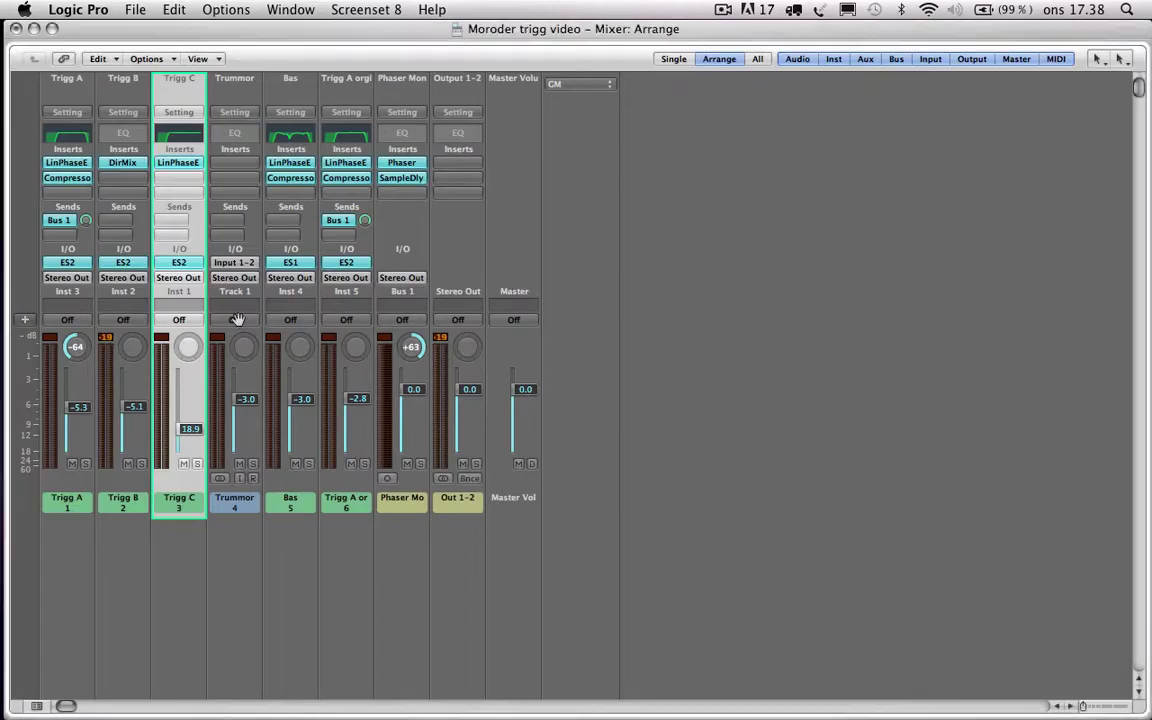
{"action": "left_click", "coordinate": [178, 261]}
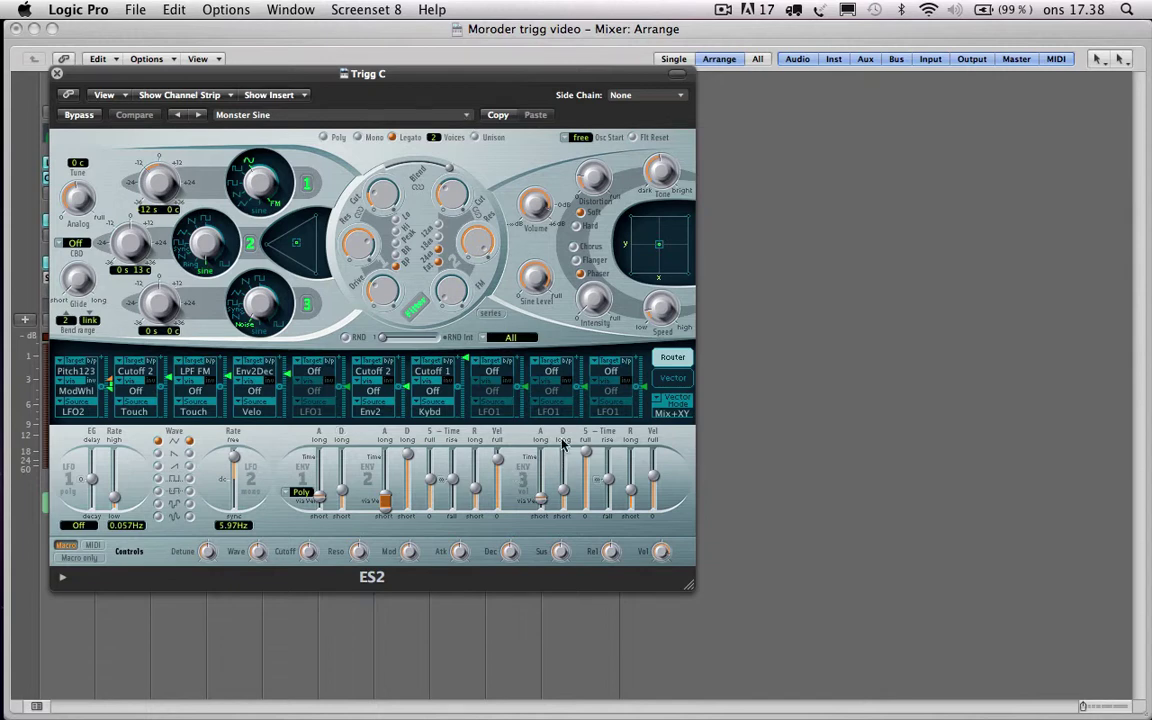
{"action": "left_click", "coordinate": [57, 73]}
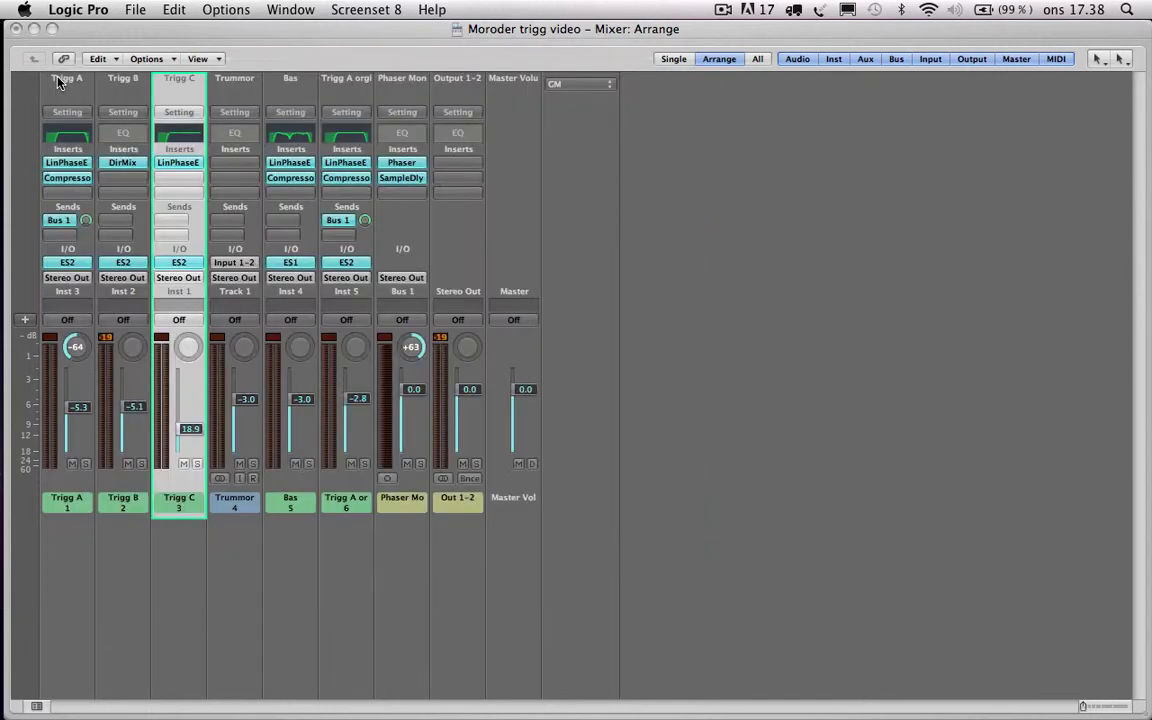
Inspect the Linear Phase EQ settings on the Trigg C channel, close the plug-in and return to the arrangement
{"action": "left_click", "coordinate": [179, 166]}
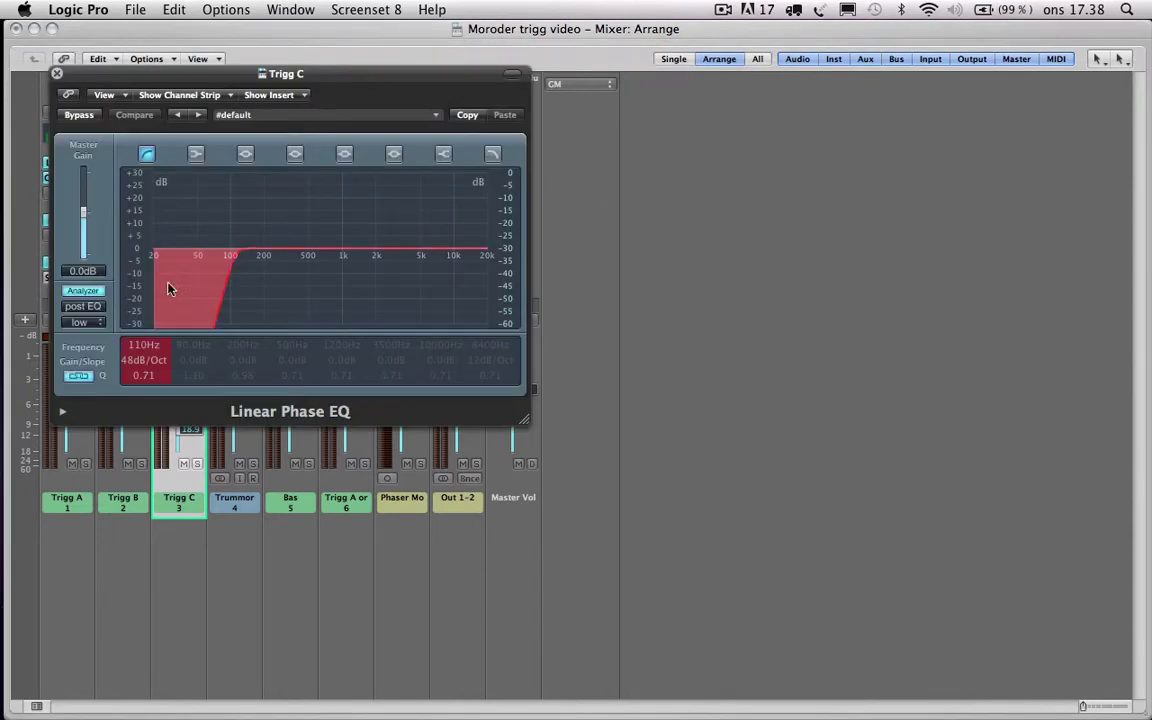
{"action": "left_click", "coordinate": [57, 74]}
{"action": "key", "text": "1"}
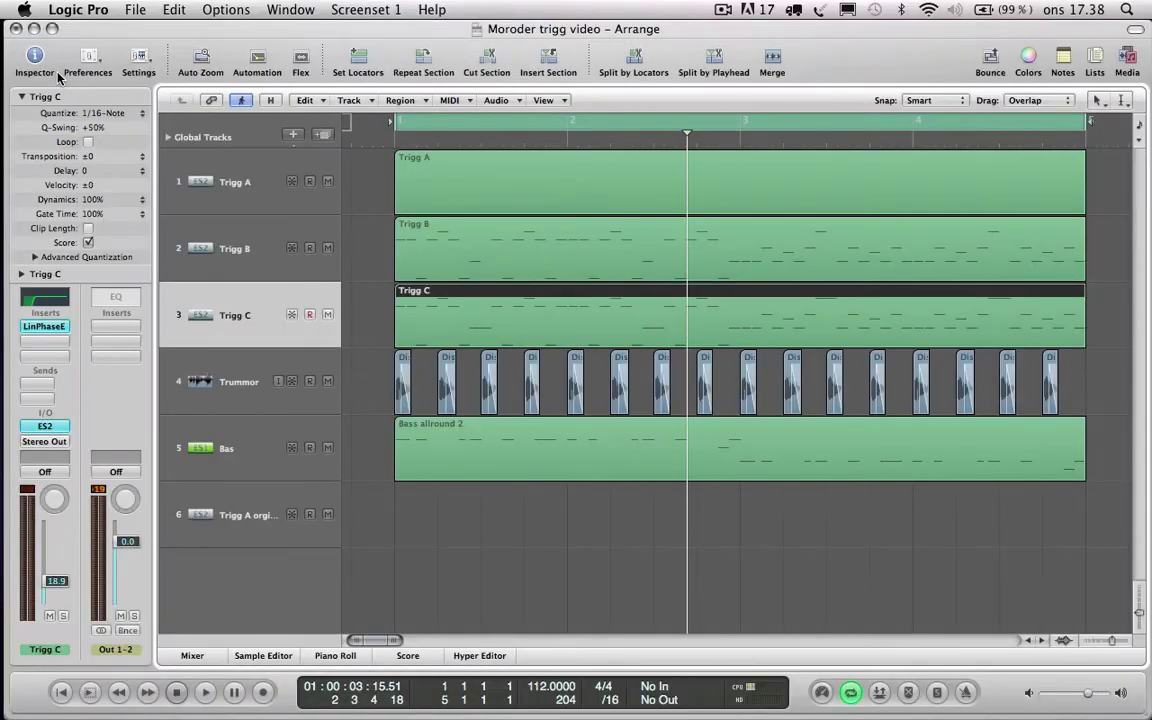
View the Trigg C notes in the piano roll, examining the A3 to A2 change into bar 2, and return to the arrangement
{"action": "left_click", "coordinate": [492, 318]}
{"action": "key", "text": "2"}
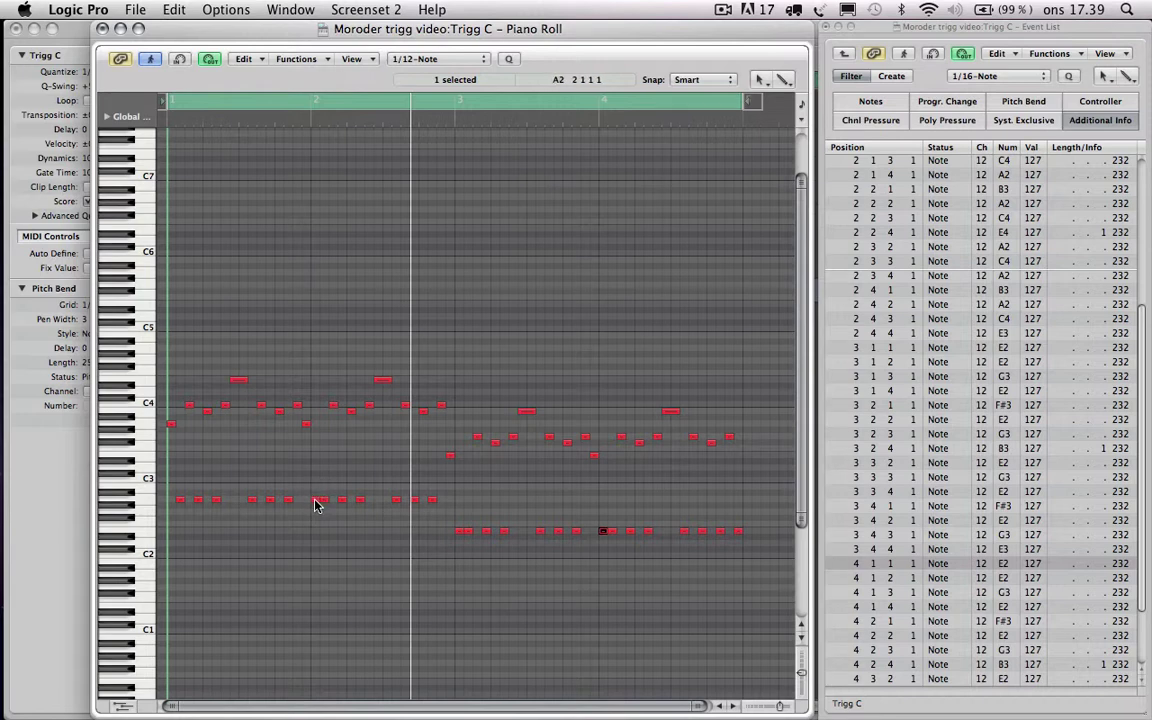
{"action": "left_click", "coordinate": [304, 424]}
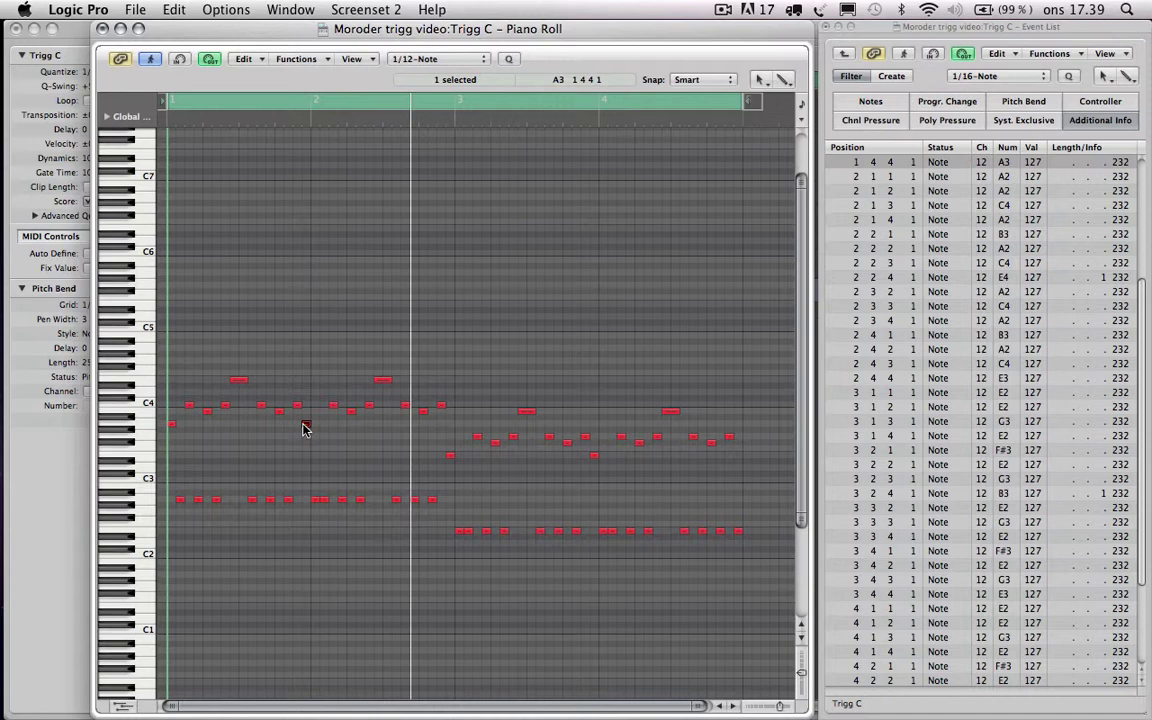
{"action": "left_click", "coordinate": [316, 500]}
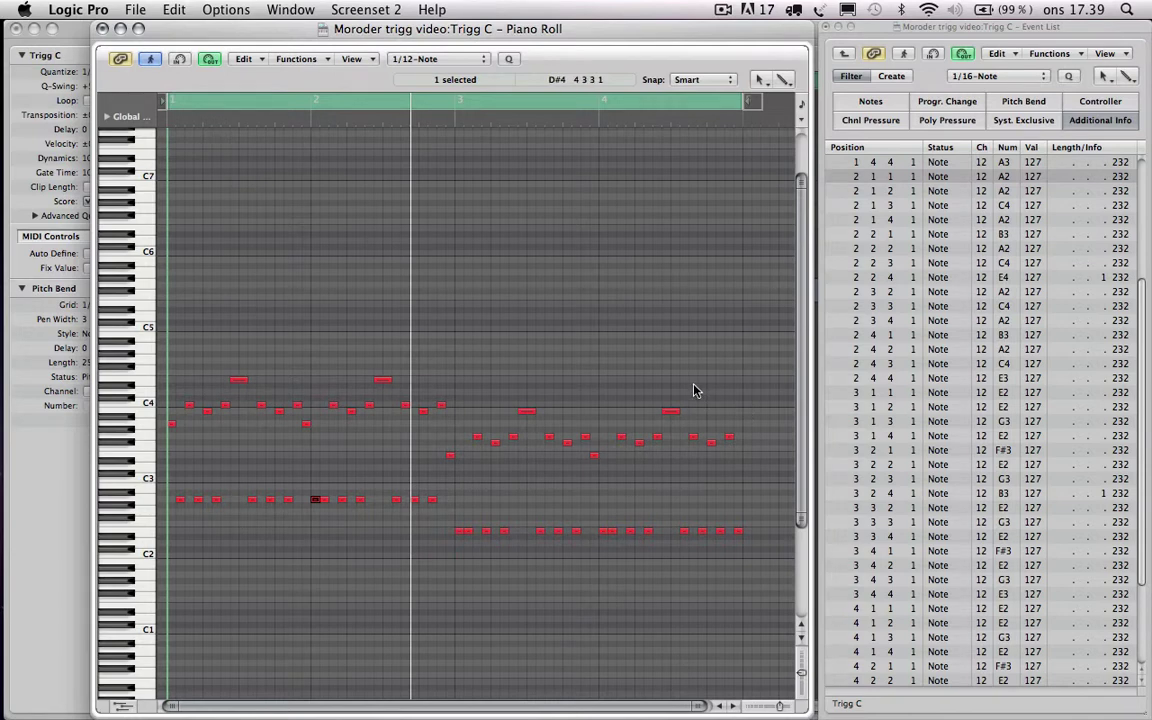
{"action": "key", "text": "1"}
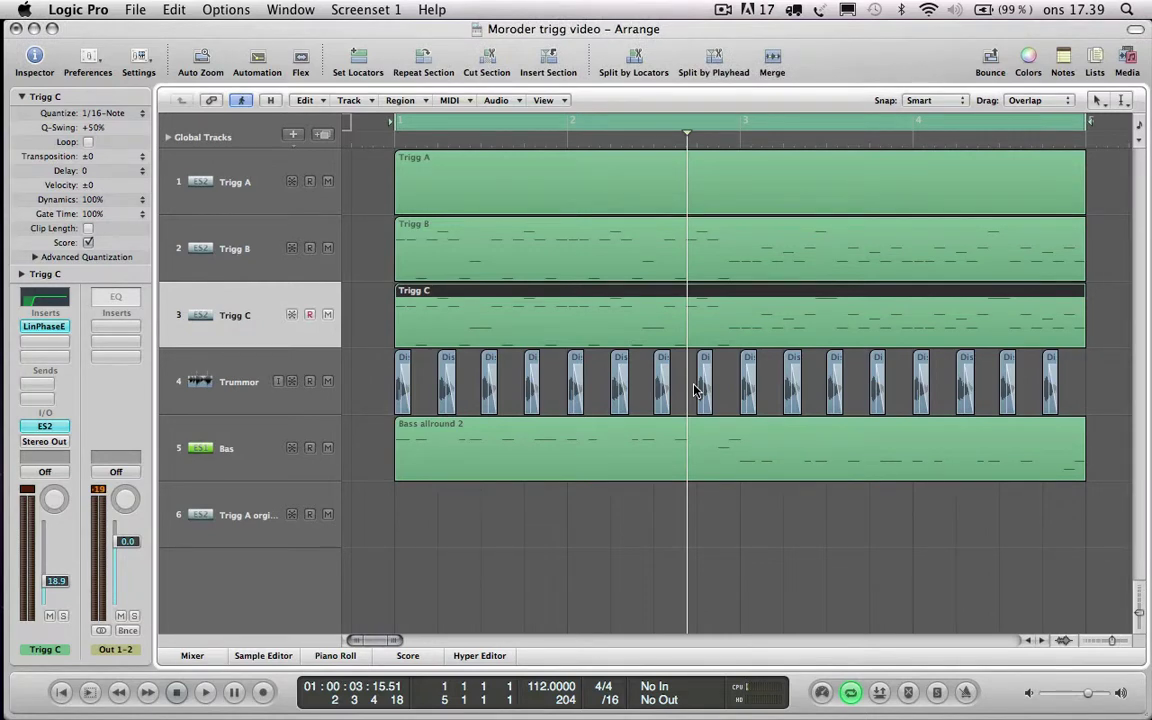
Play the Trigg C region in solo from the start, stop playback and turn solo off
{"action": "key", "text": "Return"}
{"action": "key", "text": "space"}
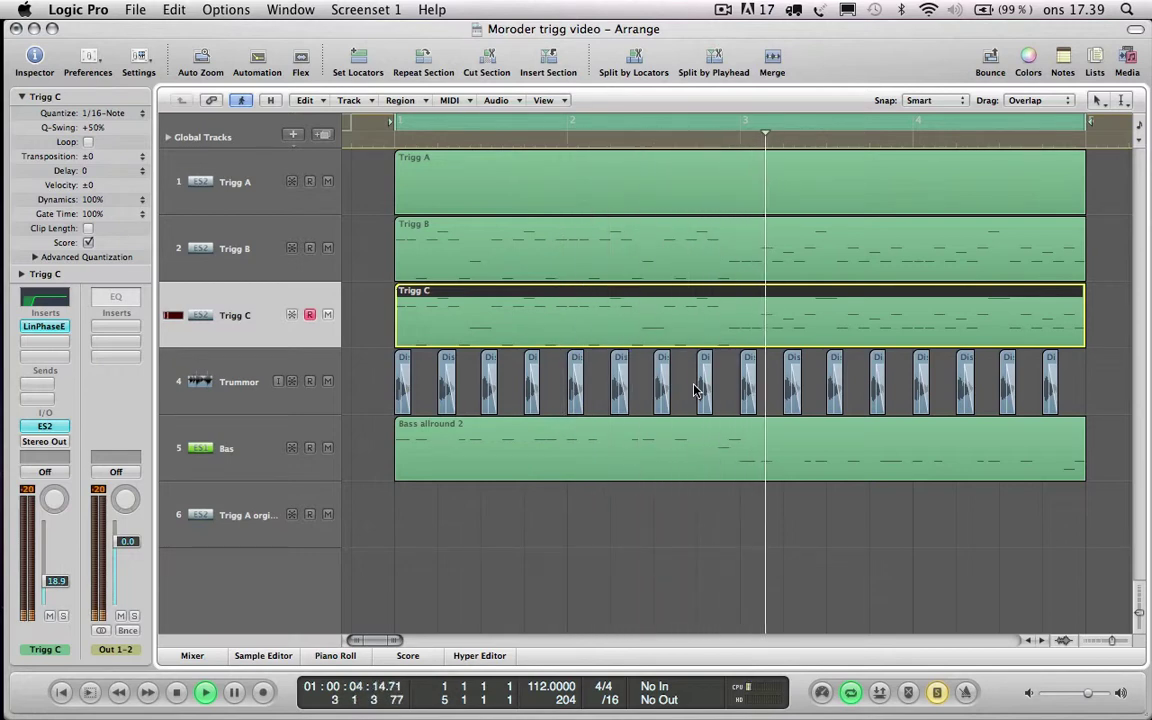
{"action": "key", "text": "space"}
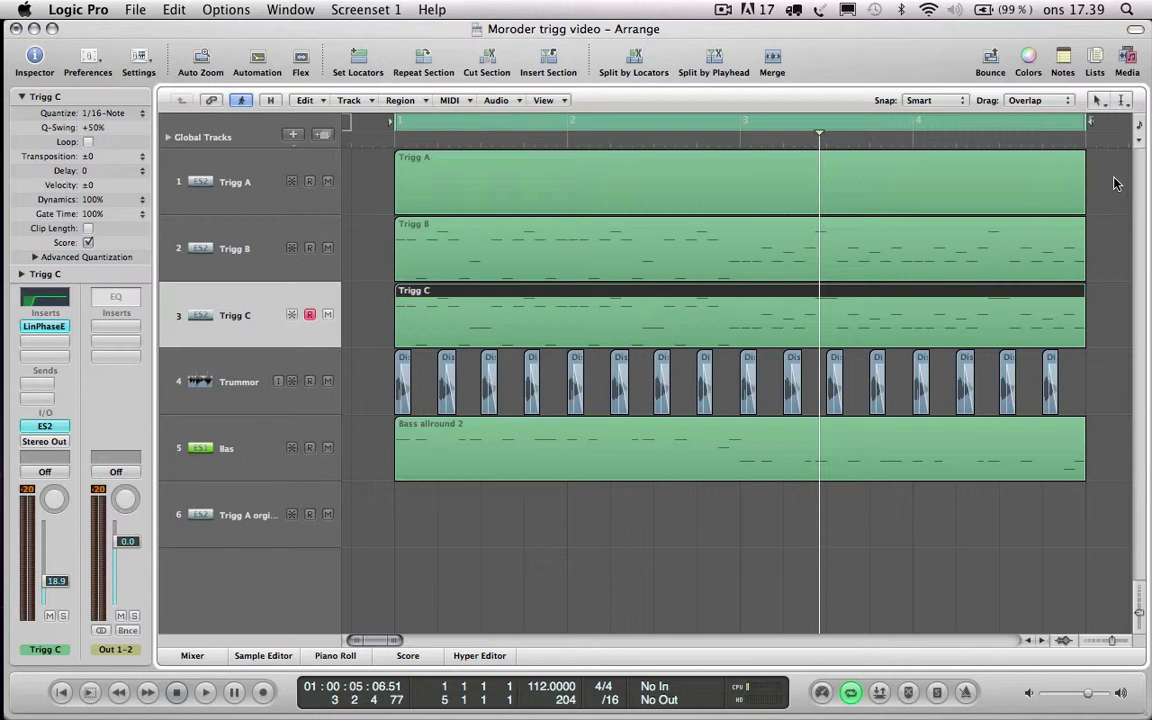
Play the full arrangement with all tracks together from the start and stop playback
{"action": "key", "text": "Return"}
{"action": "key", "text": "space"}
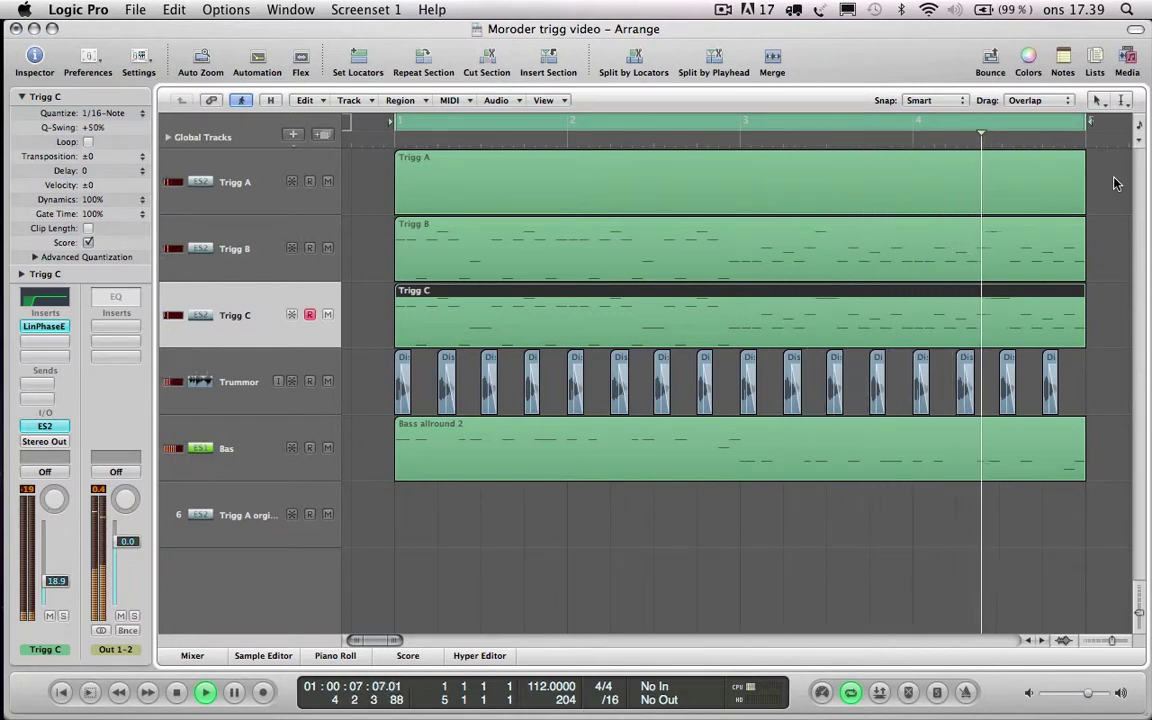
{"action": "key", "text": "space"}
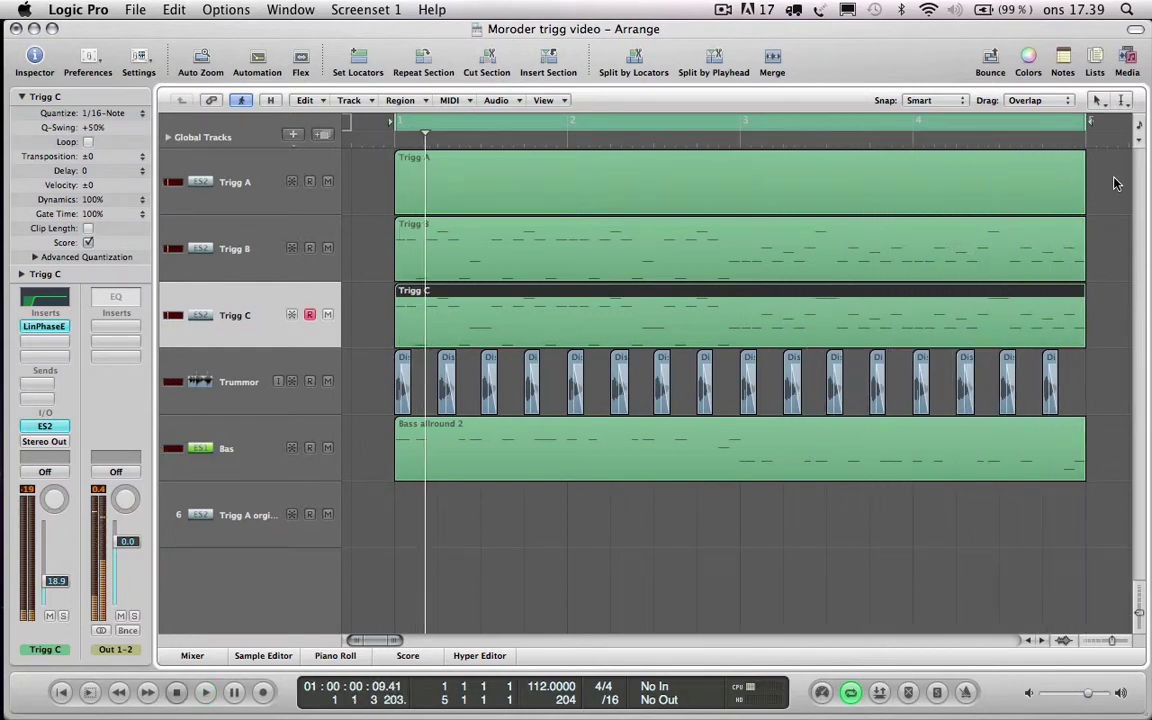